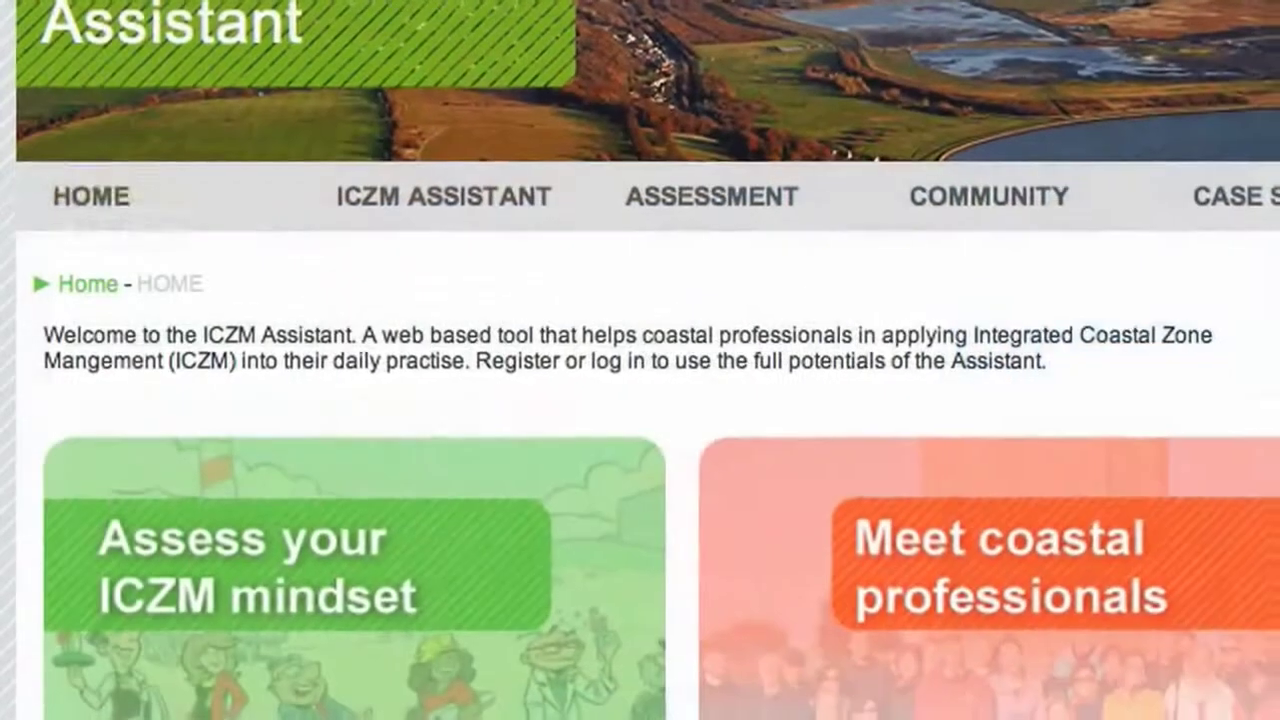
Bring up the ICZM ASSISTANT submenu from the home page
{"action": "mouse_move", "coordinate": [325, 229]}
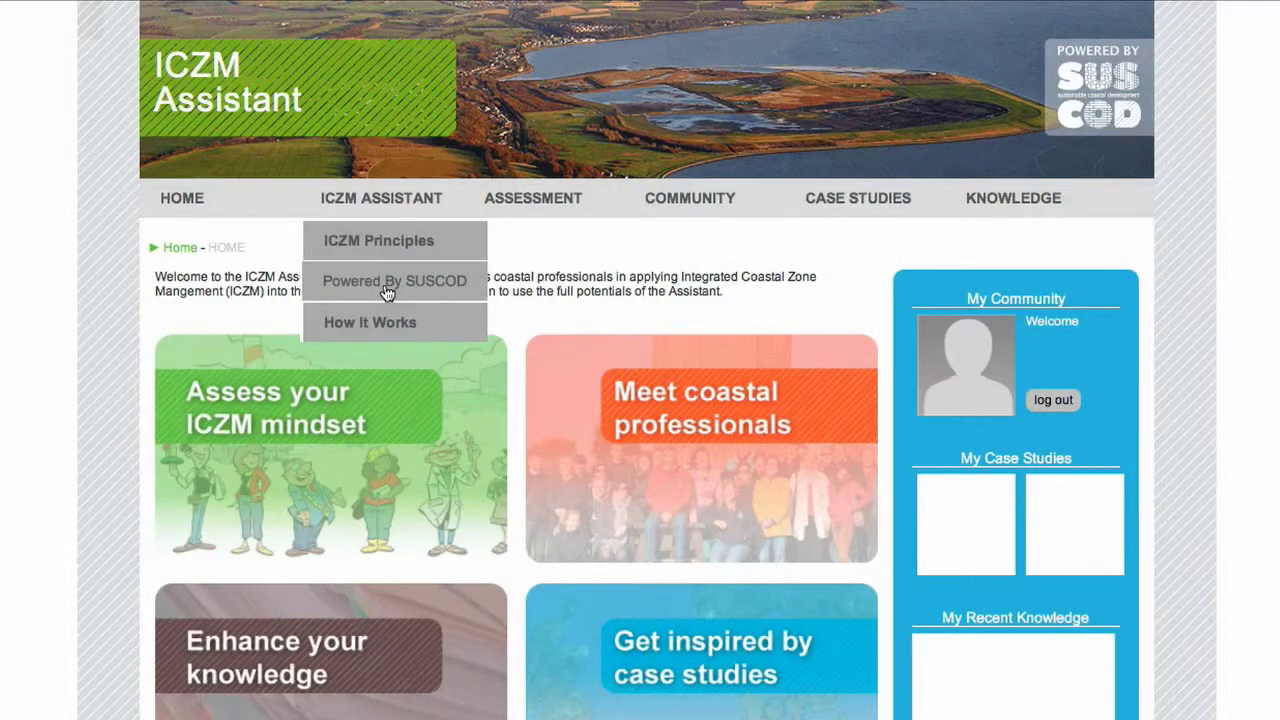
View the Powered By SUSCOD and ICZM Principles pages, then bring up the Assessment menu
{"action": "left_click", "coordinate": [387, 291]}
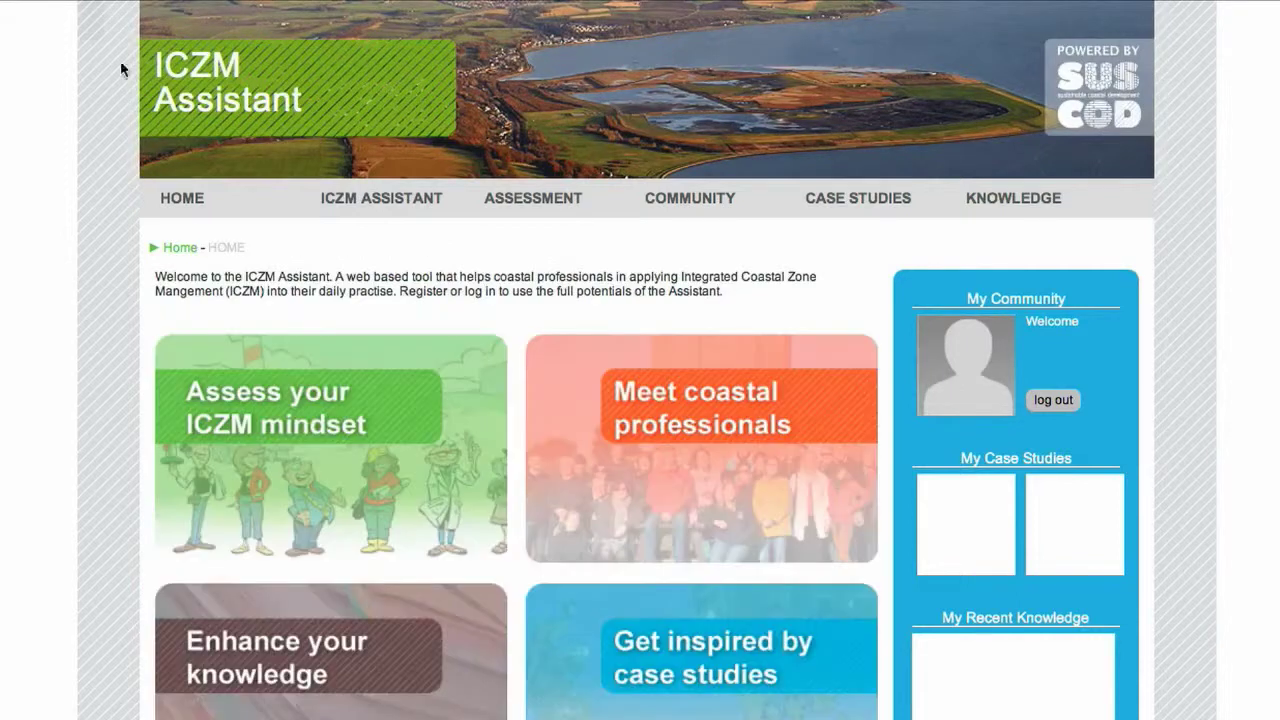
{"action": "left_click", "coordinate": [401, 243]}
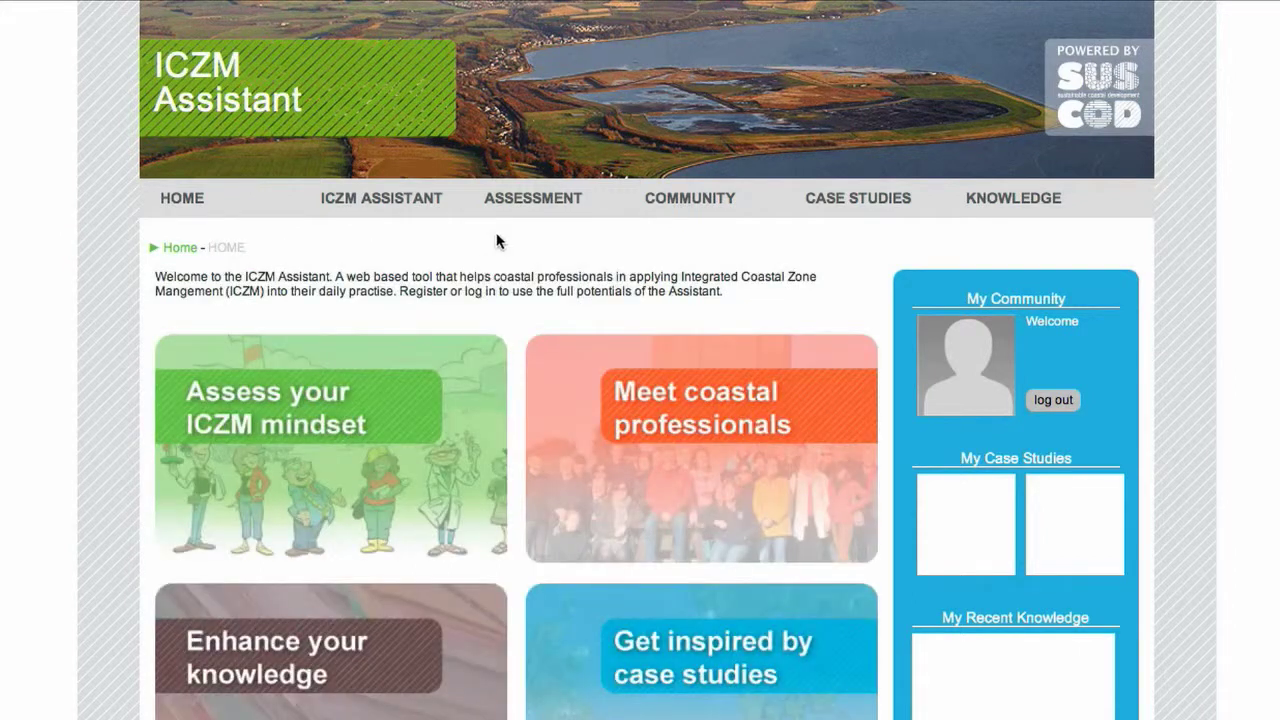
{"action": "mouse_move", "coordinate": [543, 195]}
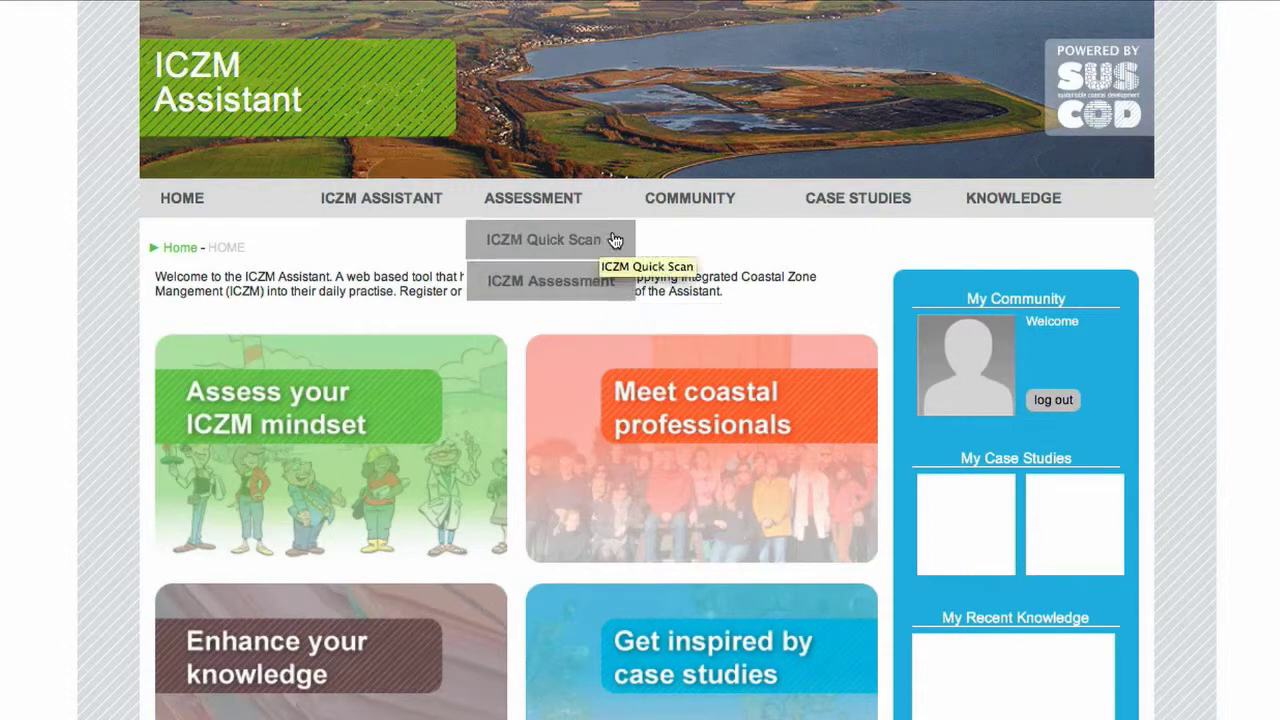
Start the ICZM Quick Scan and open its first question tile in full
{"action": "left_click", "coordinate": [610, 239]}
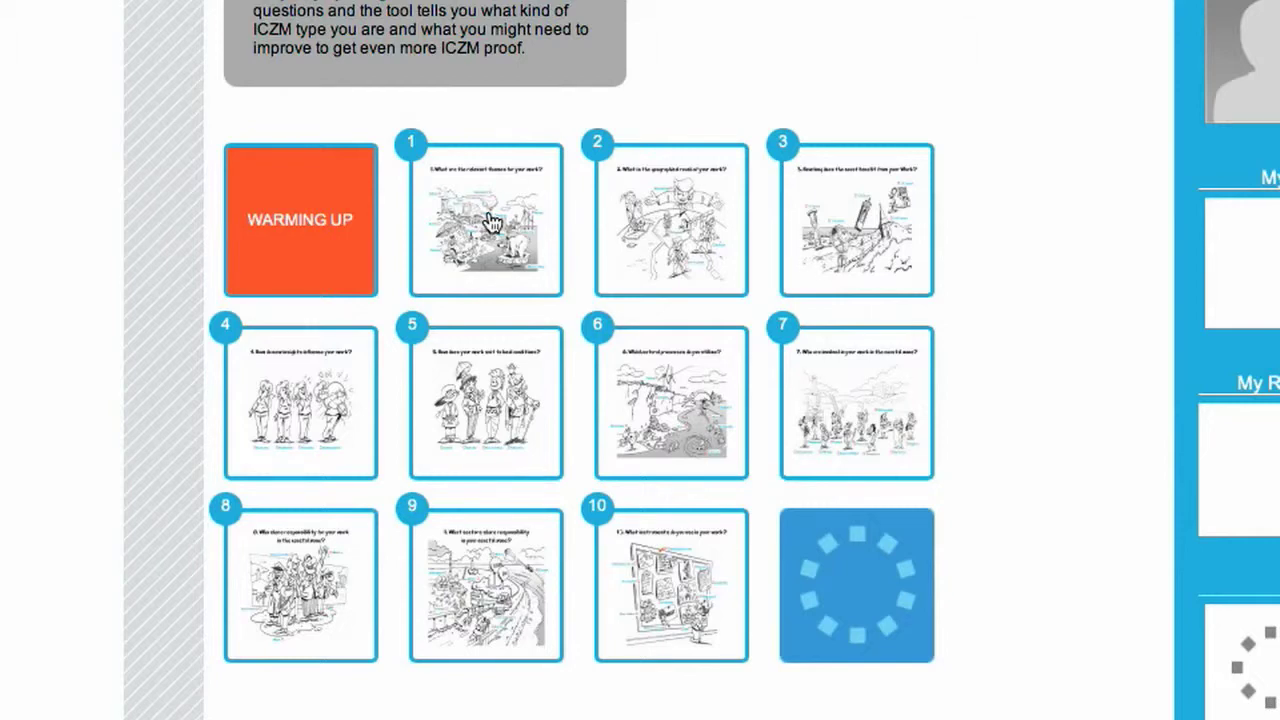
{"action": "left_click", "coordinate": [490, 222]}
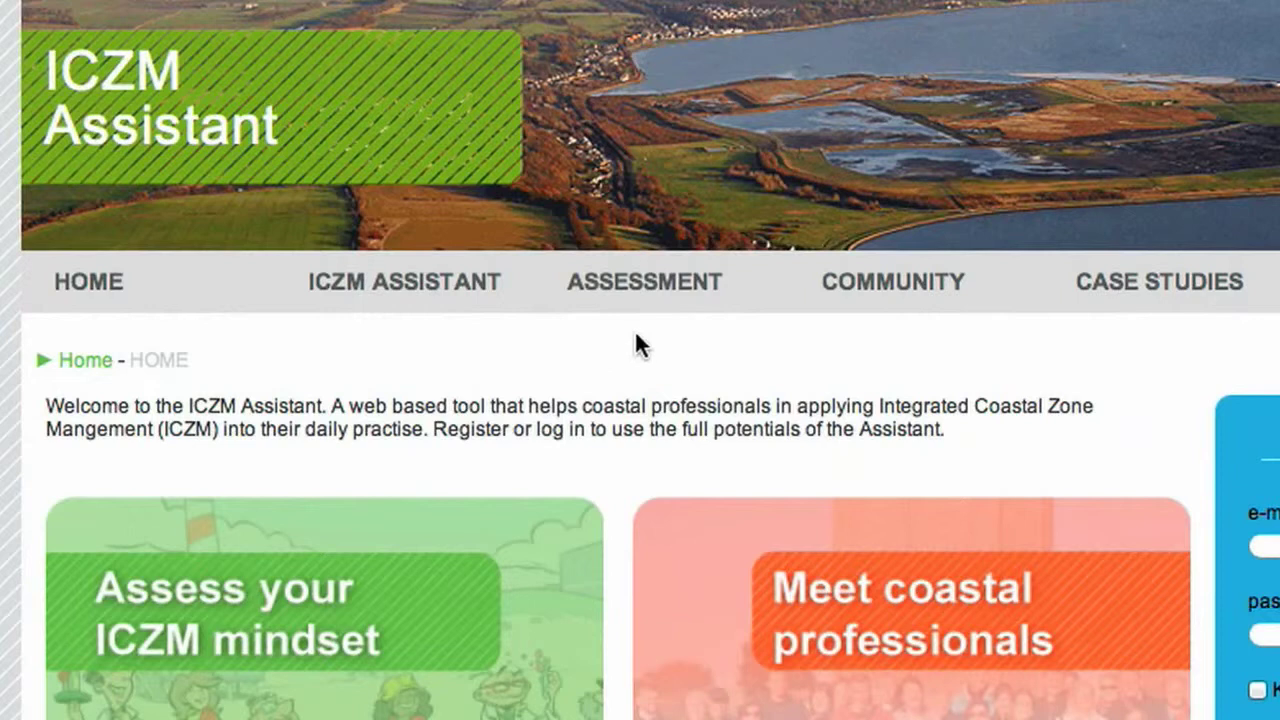
Open the full ICZM Assessment and log in with the account e-mail and password
{"action": "mouse_move", "coordinate": [651, 280]}
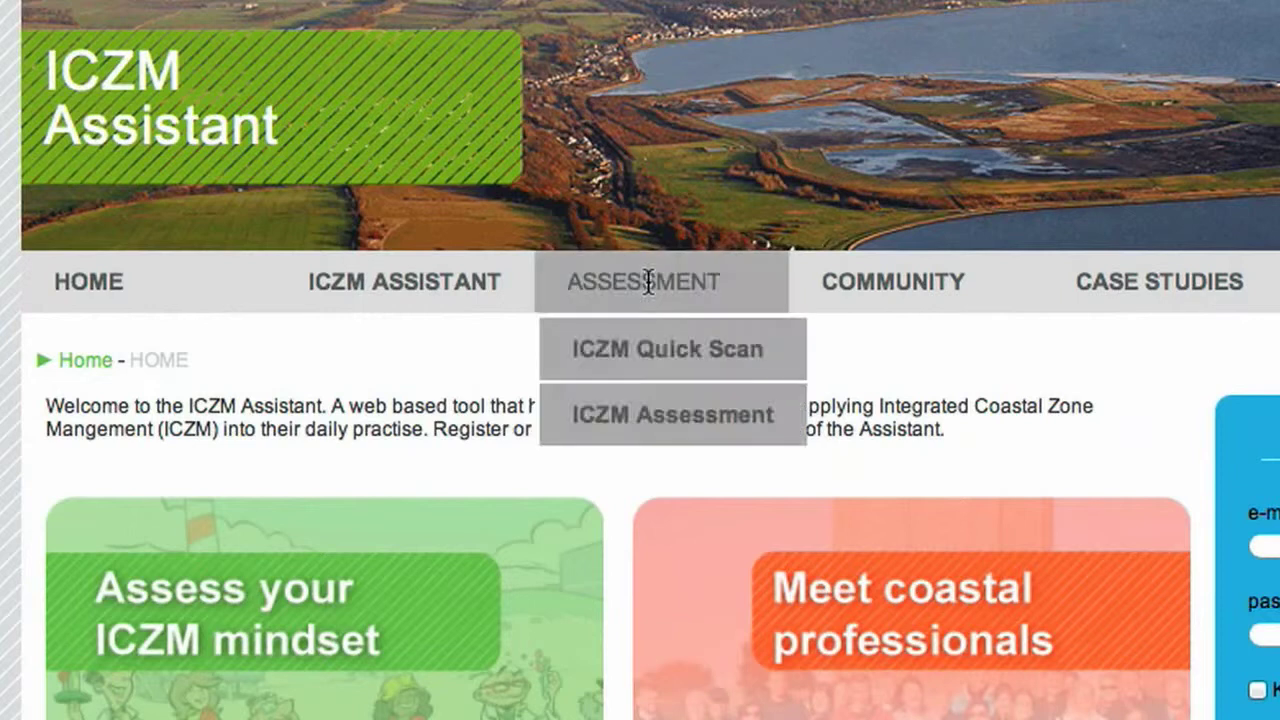
{"action": "left_click", "coordinate": [672, 436]}
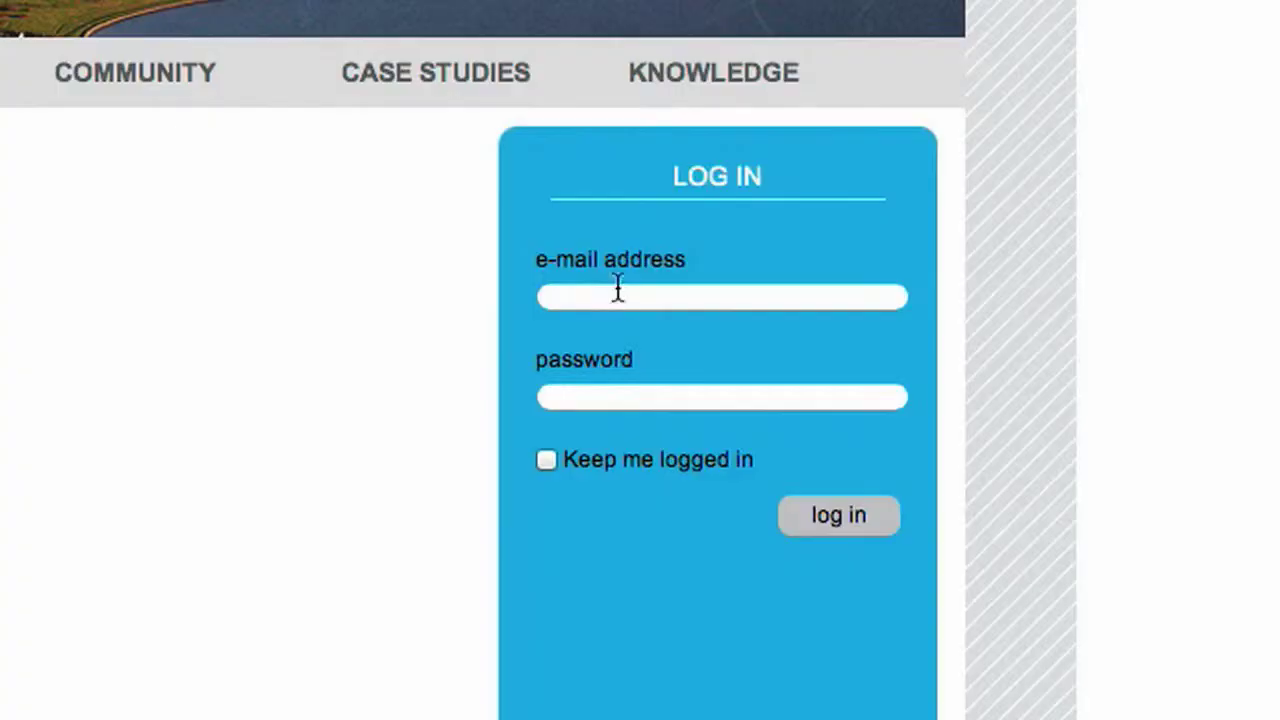
{"action": "left_click", "coordinate": [617, 295]}
{"action": "left_click", "coordinate": [616, 399]}
{"action": "type", "text": "••"}
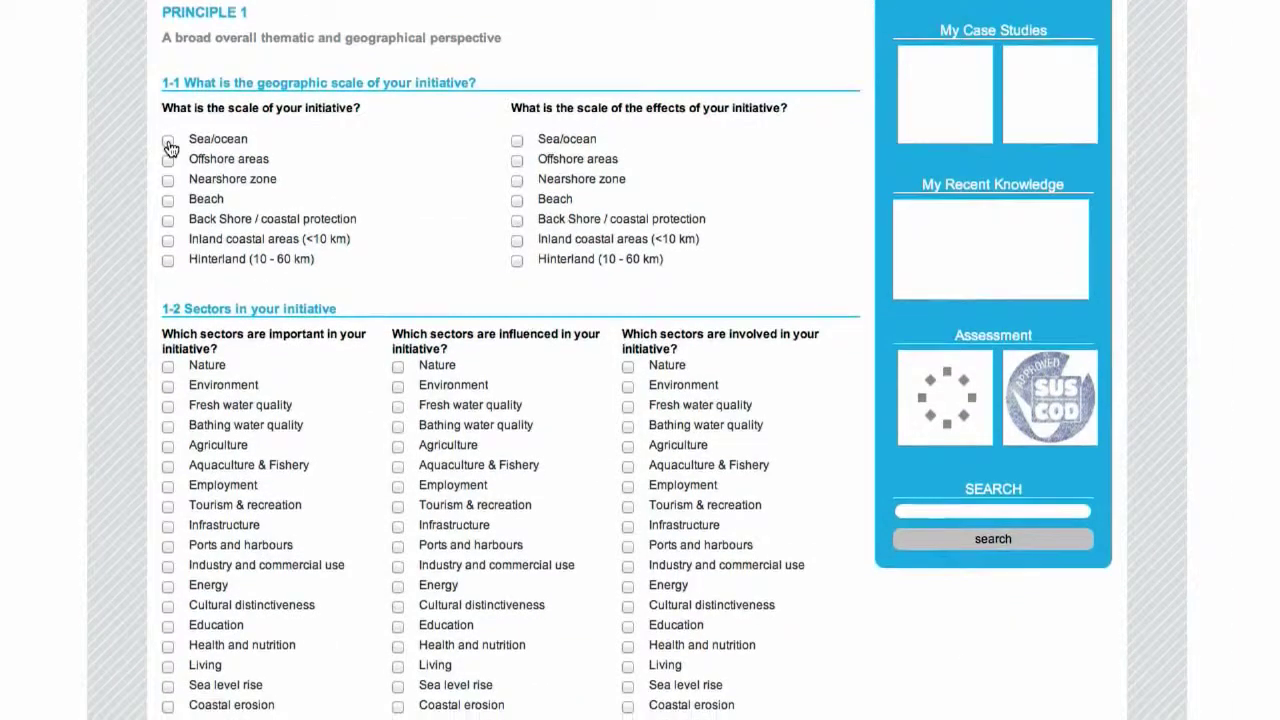
Mark Offshore areas as the scale, Nature and Environment as sectors, and view Principle 5 results
{"action": "left_click", "coordinate": [168, 127]}
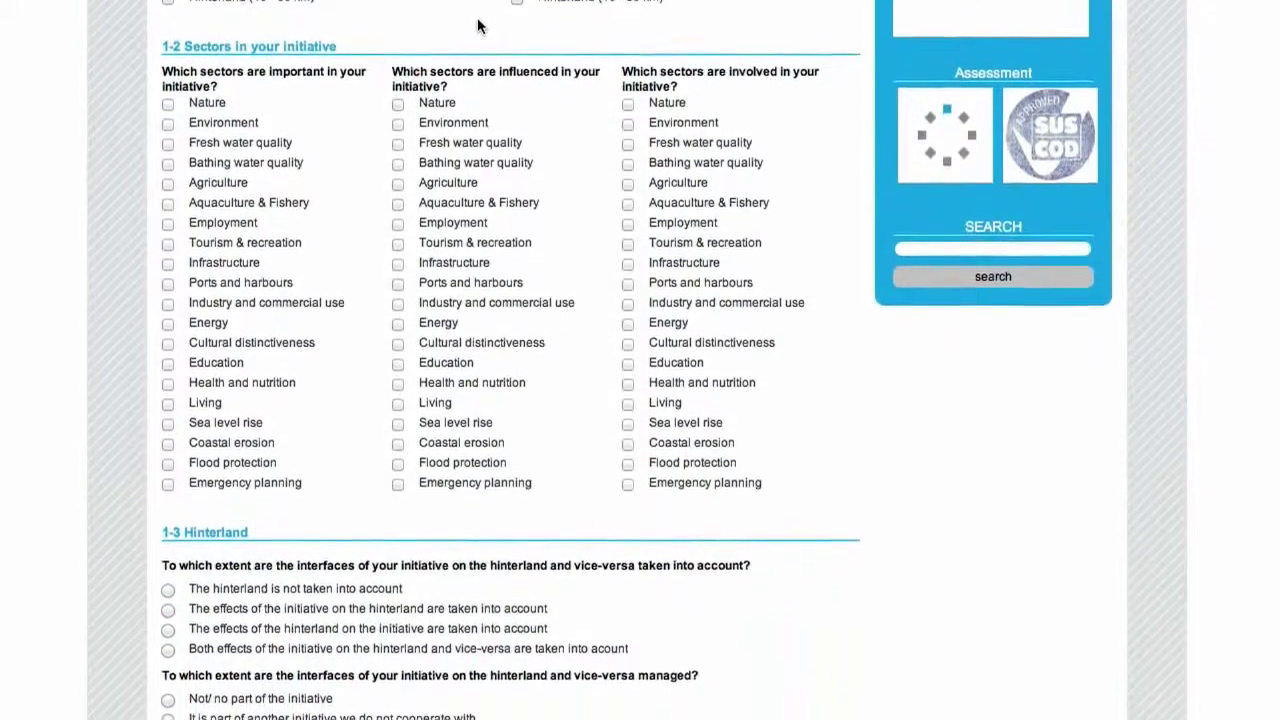
{"action": "left_click", "coordinate": [168, 71]}
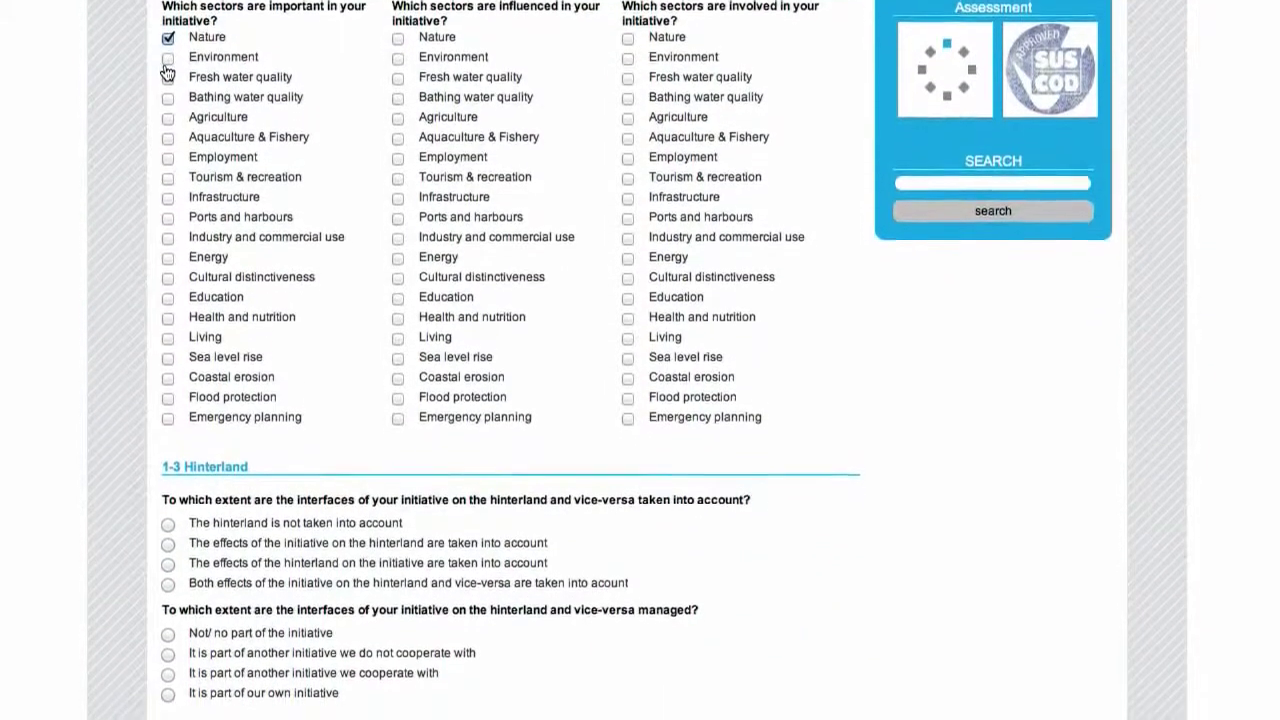
{"action": "left_click", "coordinate": [168, 91]}
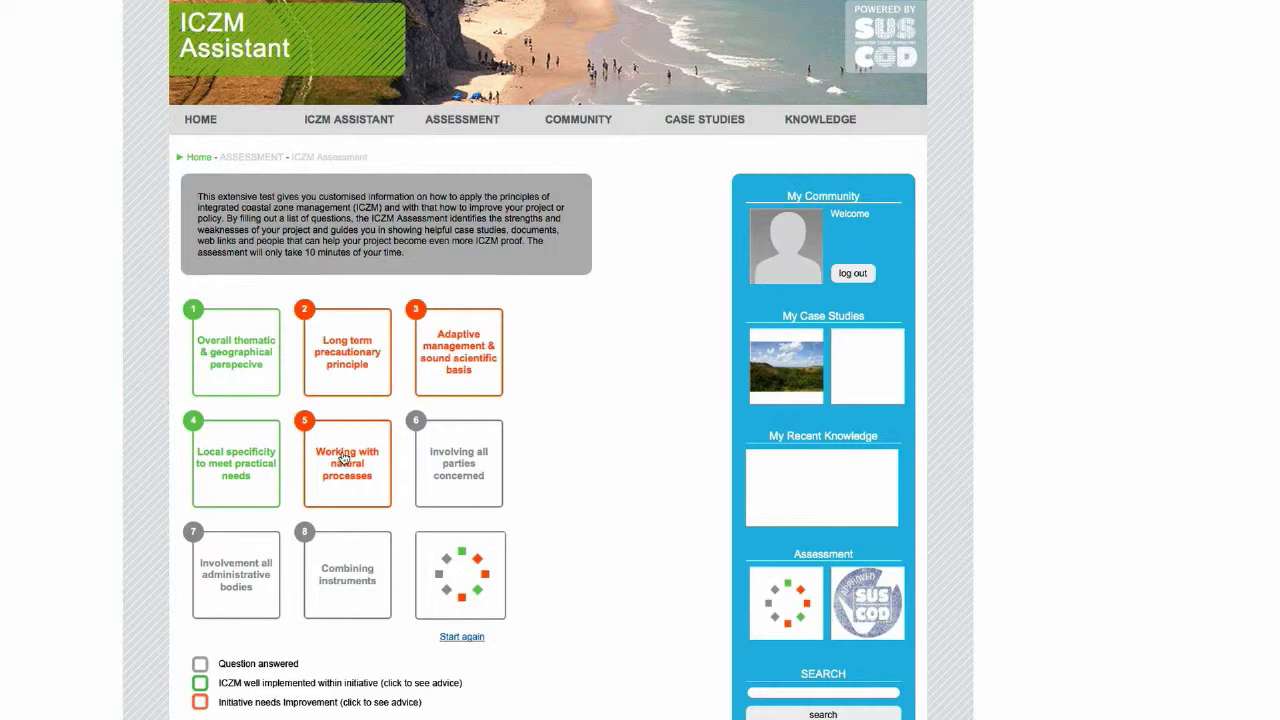
{"action": "left_click", "coordinate": [343, 455]}
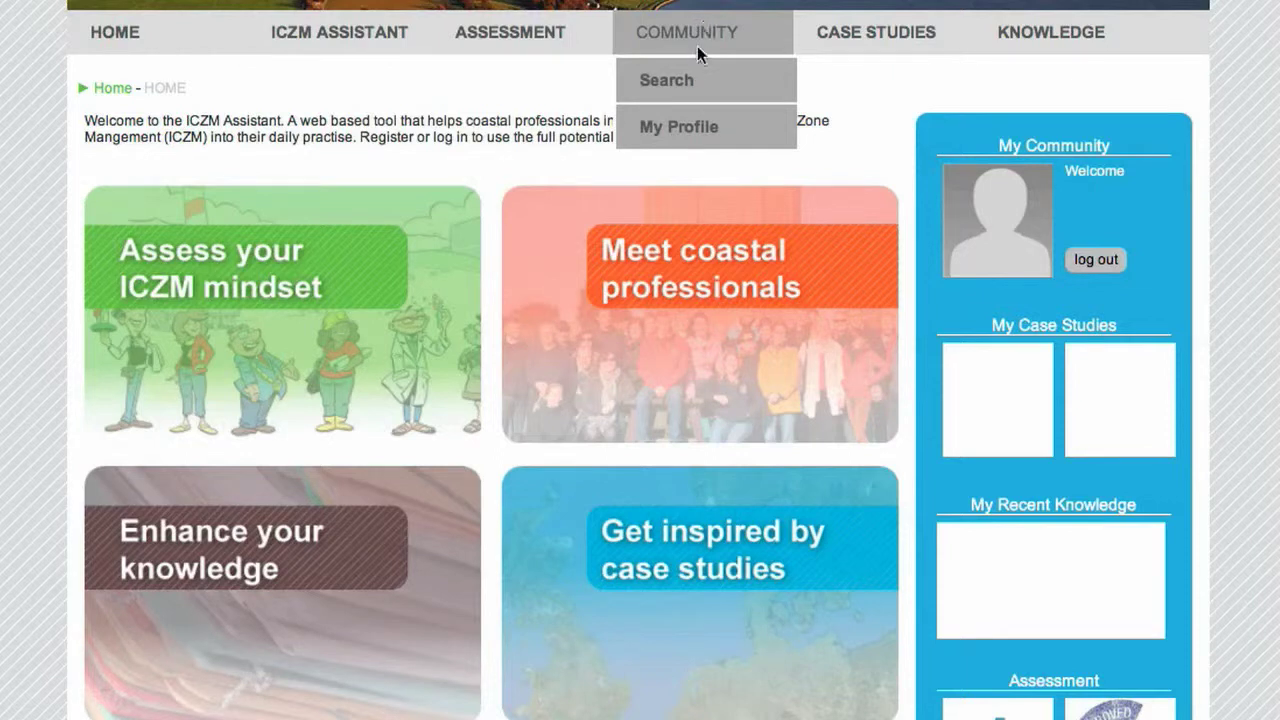
Open the community member search and browse the Expertise, Country and ICZM Principle lists unchosen
{"action": "left_click", "coordinate": [679, 88]}
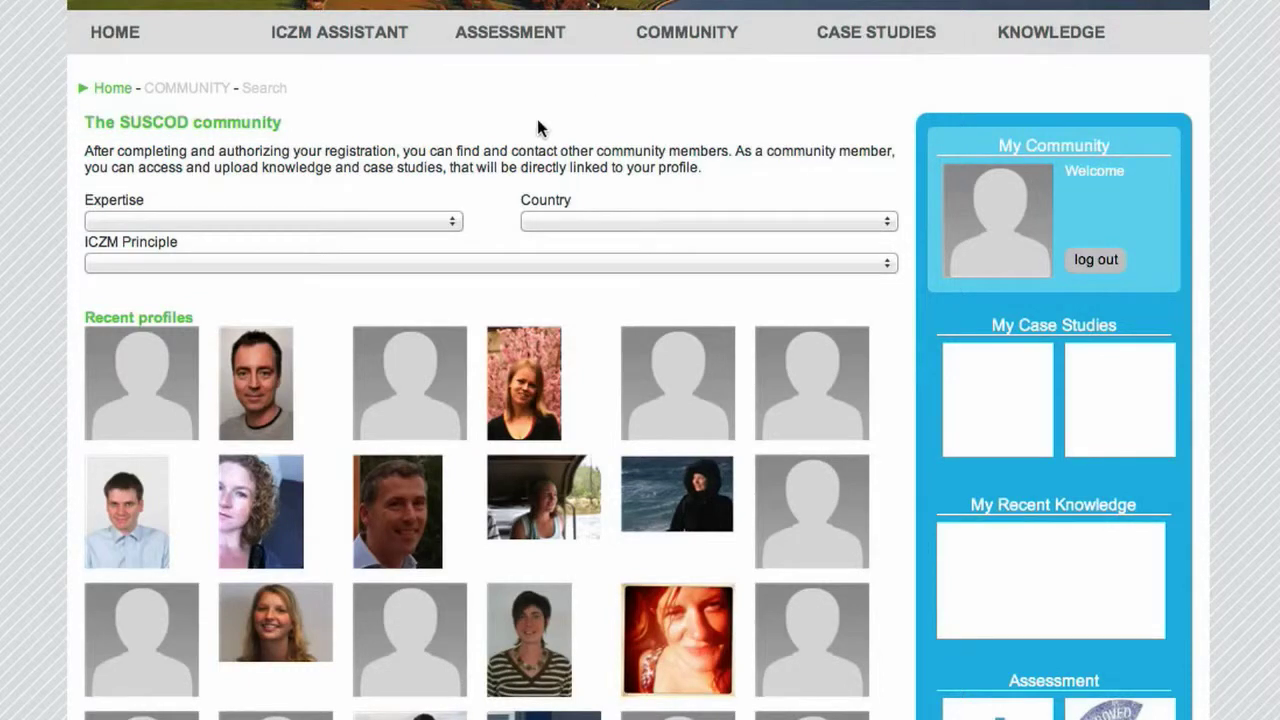
{"action": "left_click", "coordinate": [430, 222]}
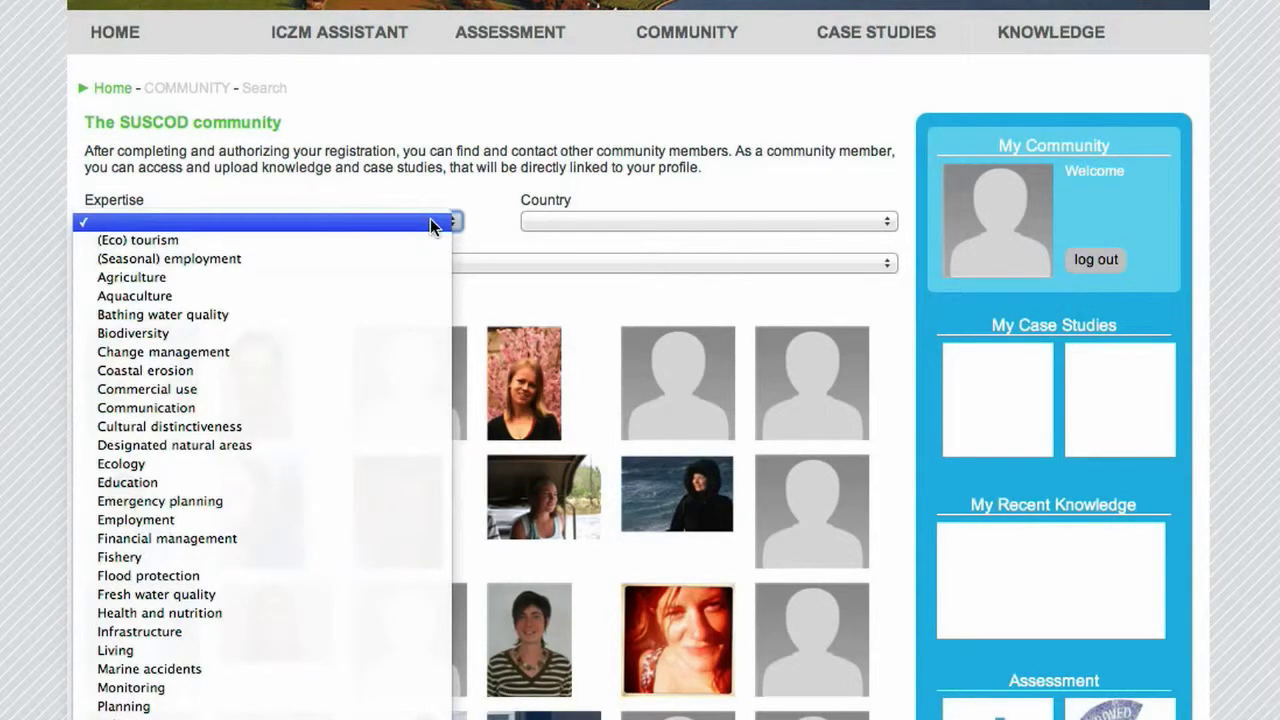
{"action": "left_click", "coordinate": [401, 222]}
{"action": "left_click", "coordinate": [886, 221]}
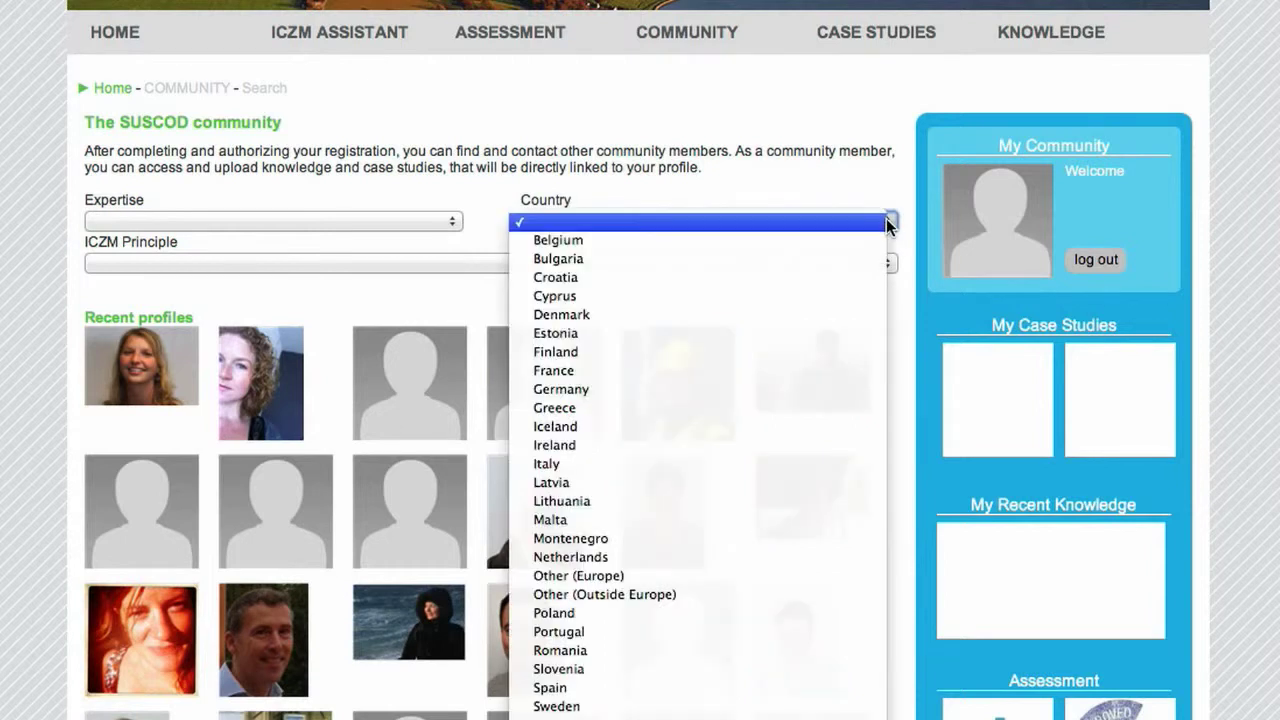
{"action": "left_click", "coordinate": [886, 221]}
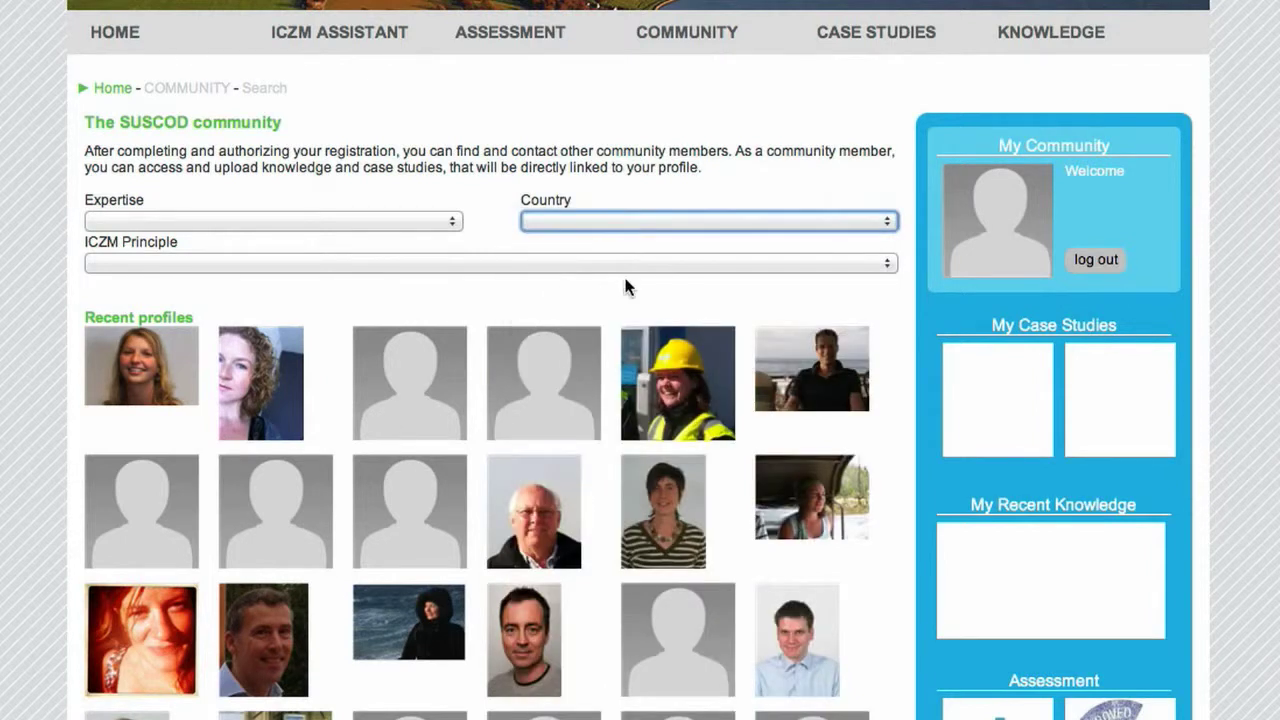
{"action": "left_click", "coordinate": [700, 264]}
Go to the Share case study page and start a new case study form
{"action": "left_click", "coordinate": [700, 262]}
{"action": "mouse_move", "coordinate": [876, 32]}
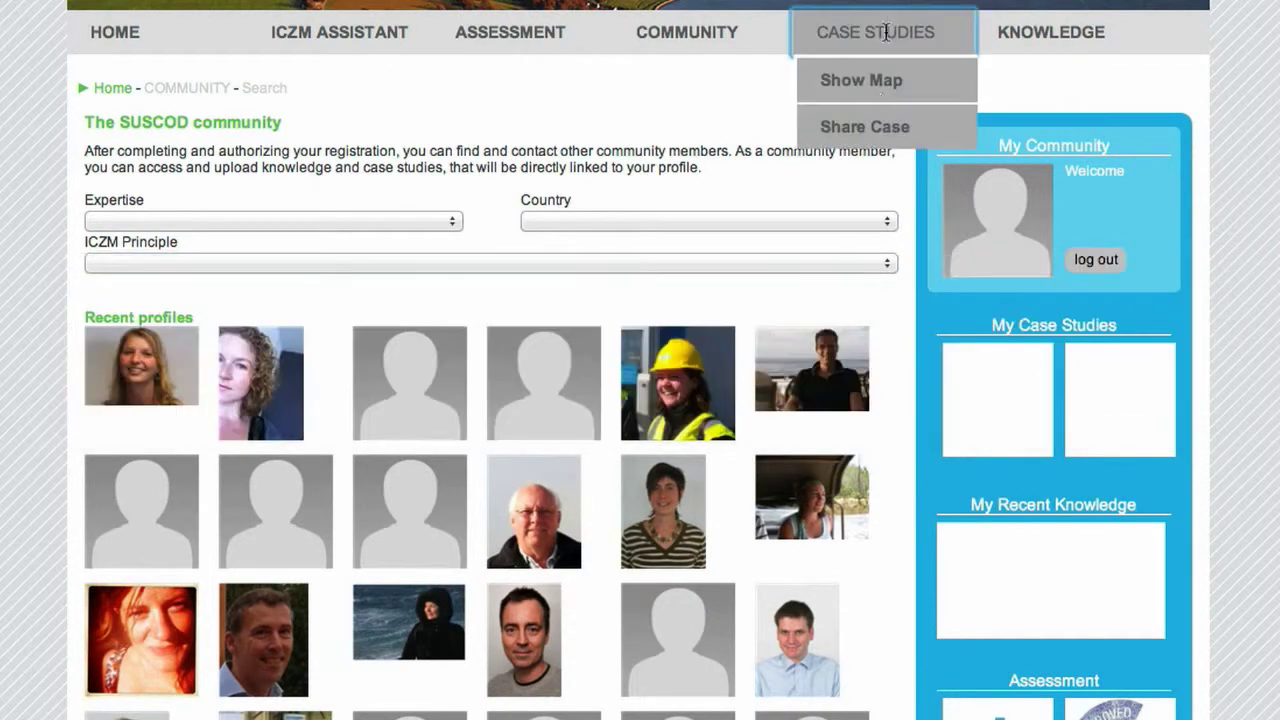
{"action": "left_click", "coordinate": [879, 128]}
{"action": "left_click", "coordinate": [197, 222]}
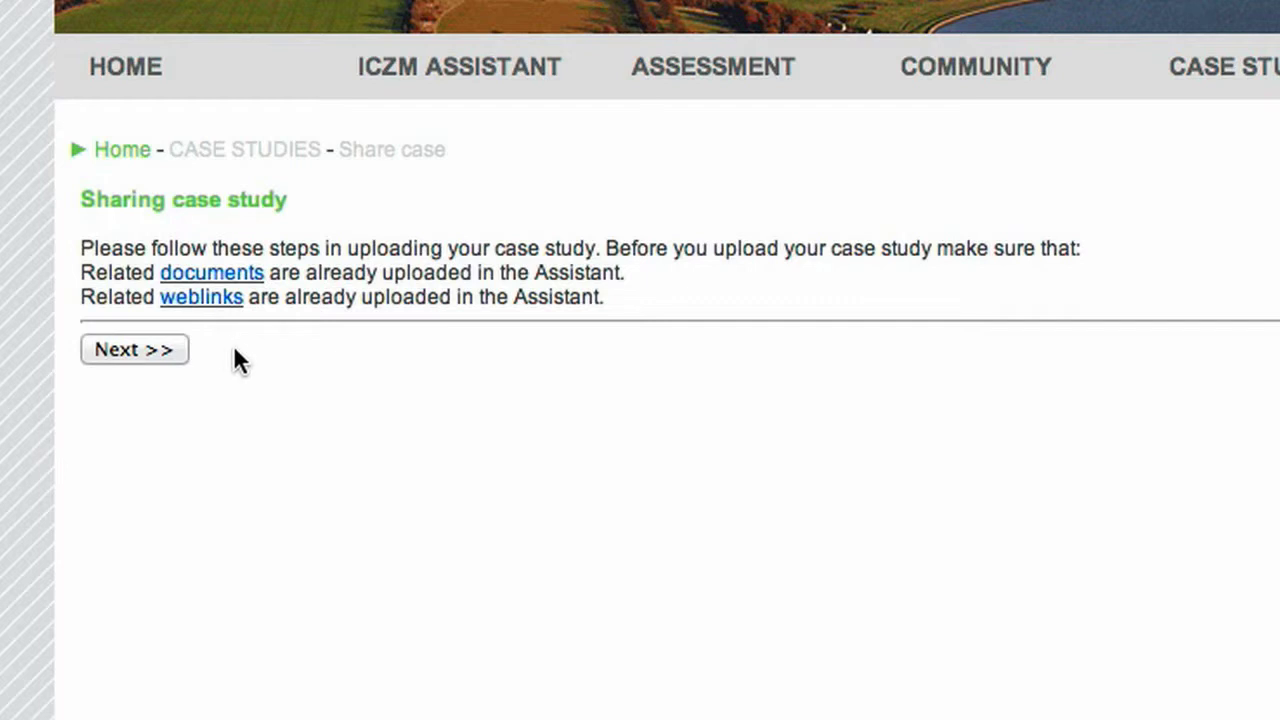
{"action": "left_click", "coordinate": [138, 350]}
Title it 'Vital Coasts', planning and realization phase, Coastal Safety and Spatial Planning aspects, Principle 1
{"action": "left_click", "coordinate": [344, 124]}
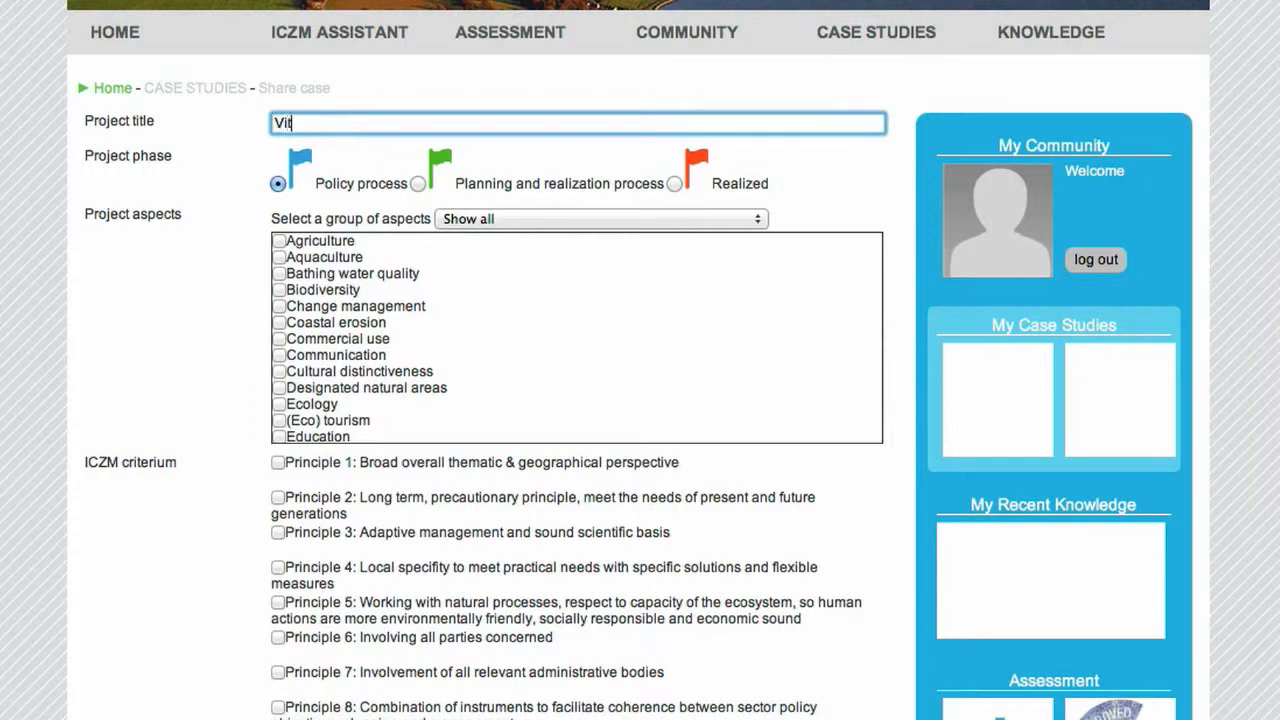
{"action": "type", "text": "Vital Coasts"}
{"action": "left_click", "coordinate": [418, 185]}
{"action": "left_click", "coordinate": [591, 220]}
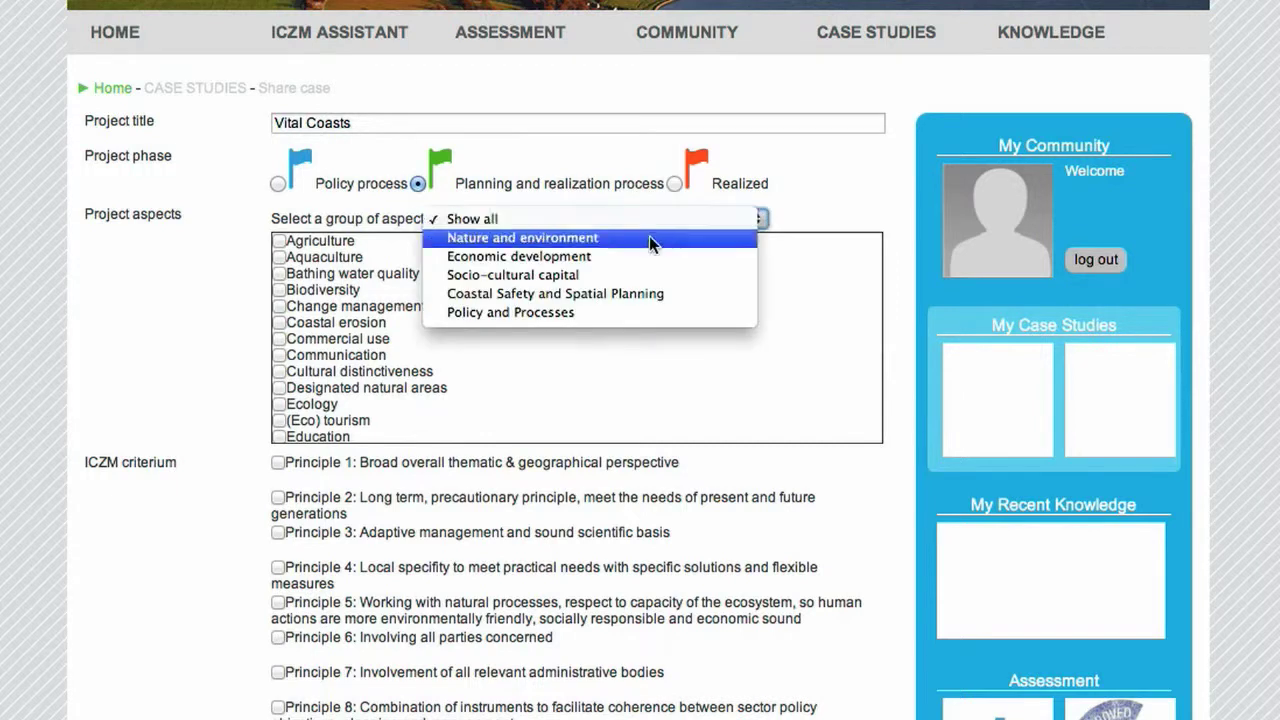
{"action": "left_click", "coordinate": [555, 293]}
{"action": "left_click", "coordinate": [278, 462]}
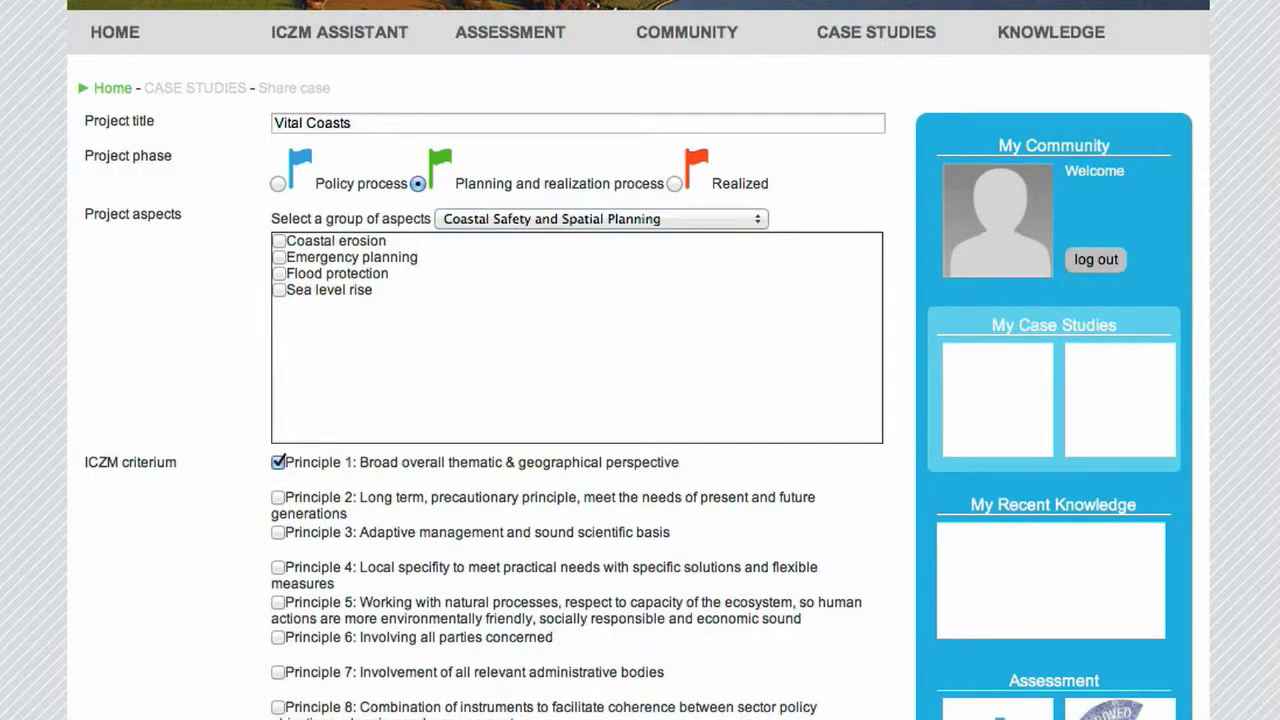
Enter coordinates 52.20353,5.391313, description 'Dunes for safe', a coast photo, and save
{"action": "left_click", "coordinate": [353, 422]}
{"action": "type", "text": "5"}
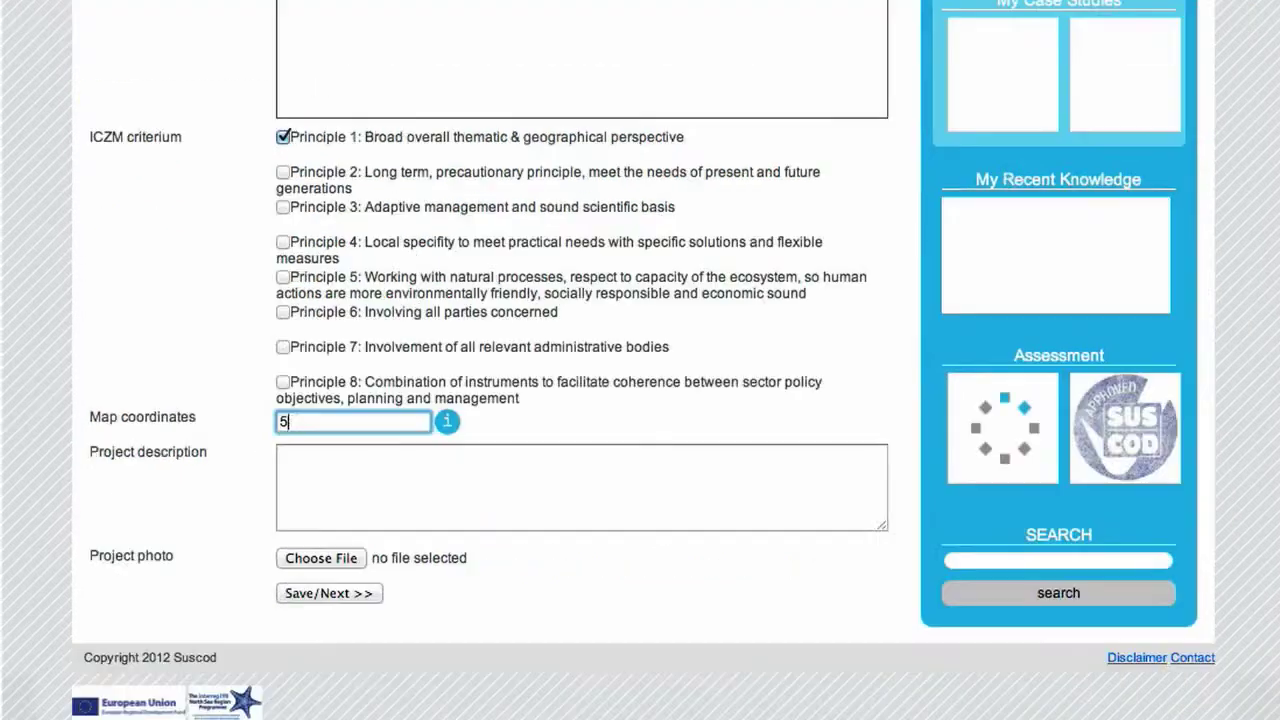
{"action": "type", "text": "2.20353,5.391313"}
{"action": "key", "text": "Tab"}
{"action": "type", "text": "Dunes for safe"}
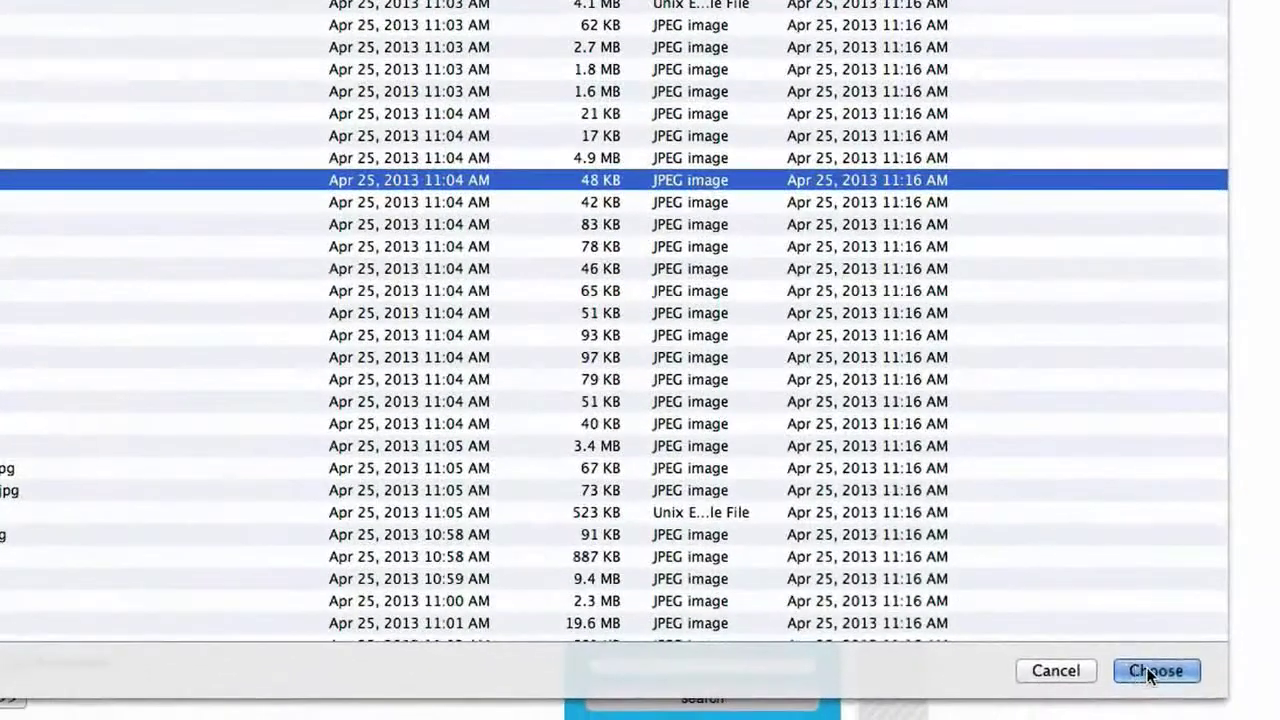
{"action": "left_click", "coordinate": [1150, 673]}
{"action": "type", "text": "coast"}
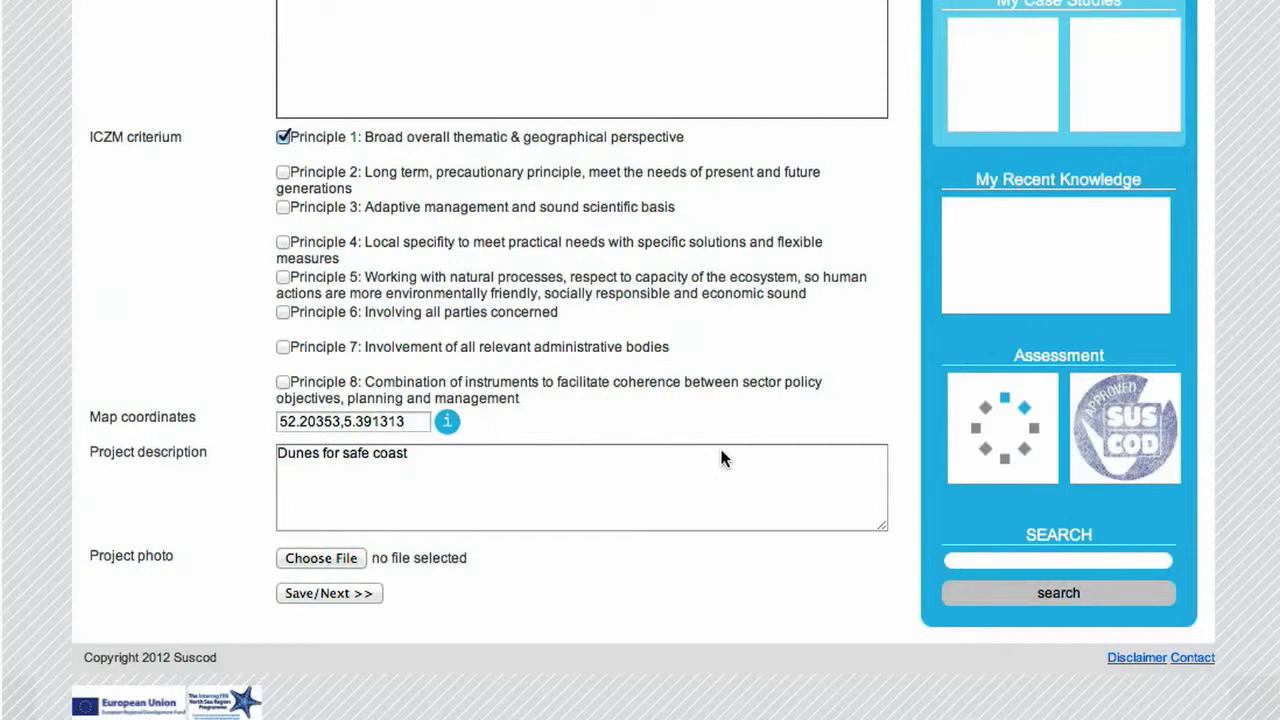
{"action": "left_click", "coordinate": [323, 593]}
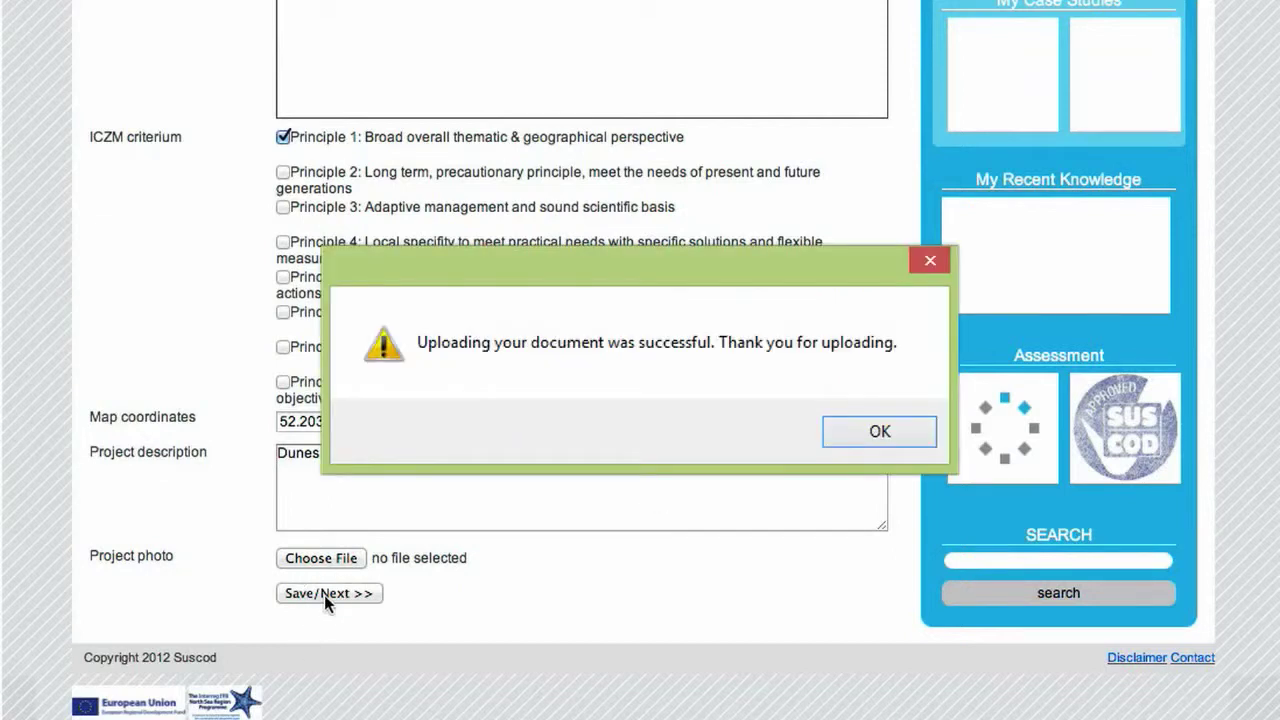
{"action": "key", "text": "Return"}
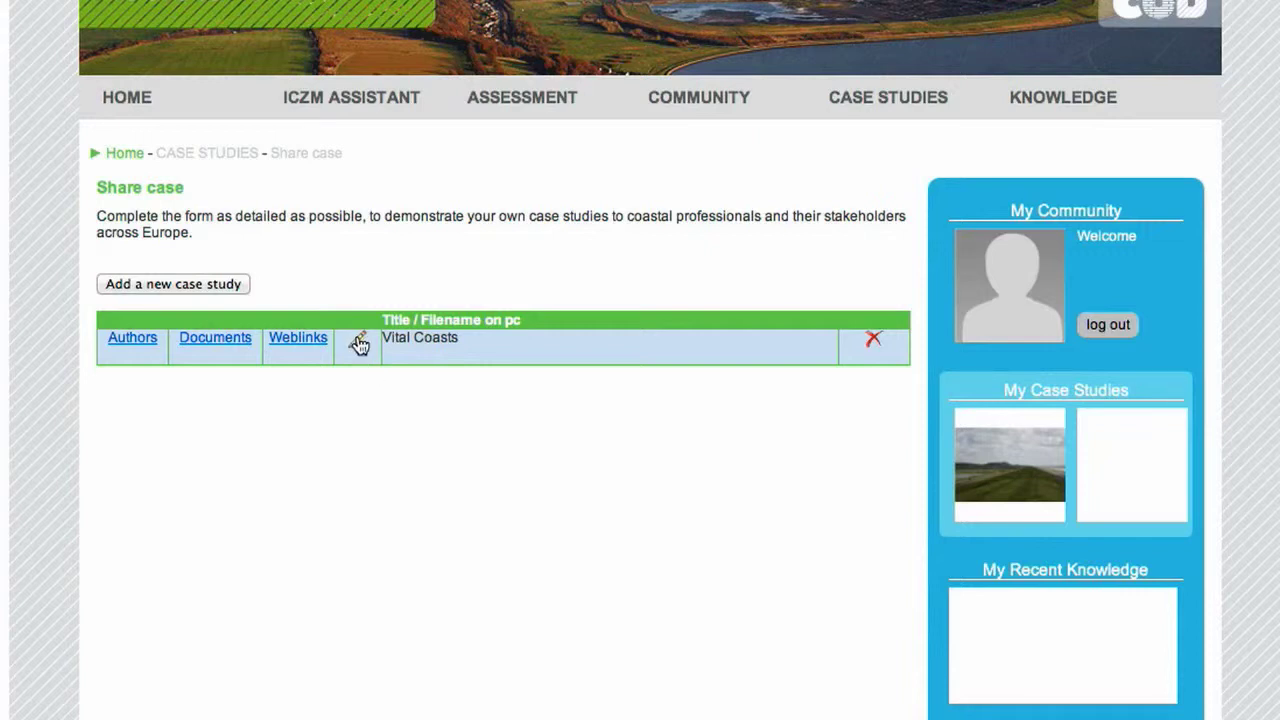
{"action": "type", "text": "Ecologic"}
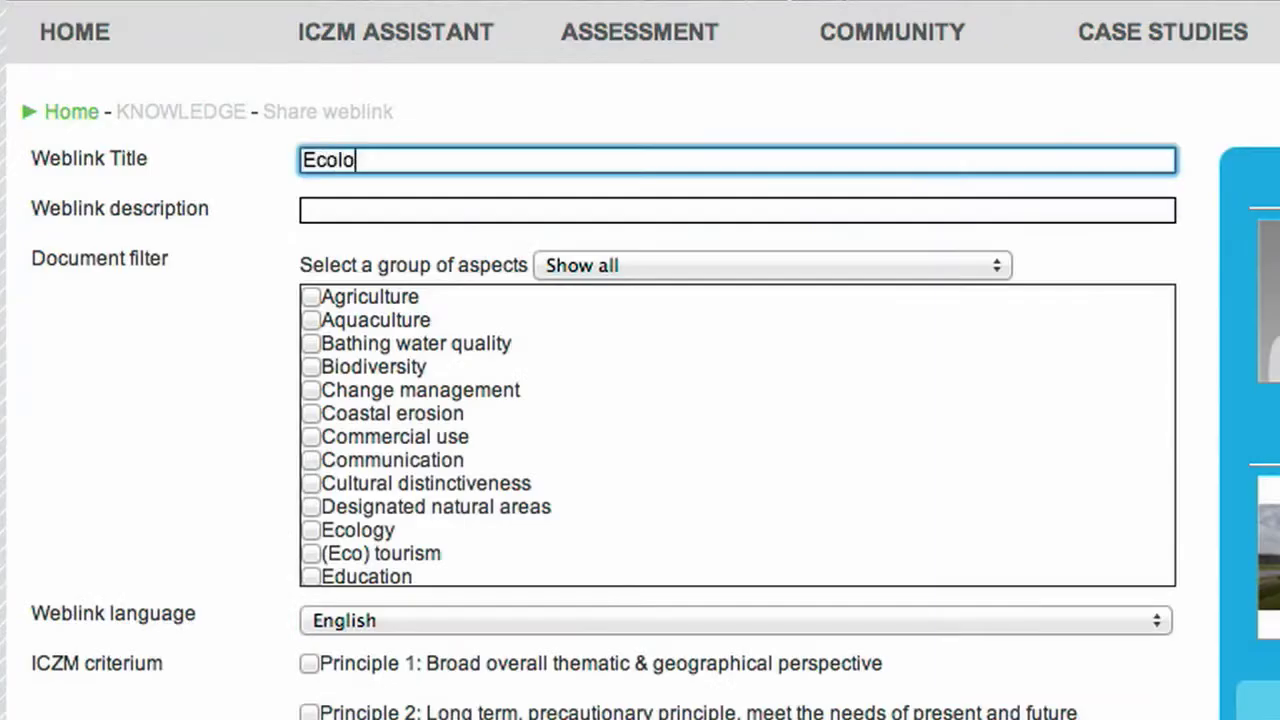
{"action": "key", "text": "Tab"}
{"action": "type", "text": "http://www.ecologic.nl"}
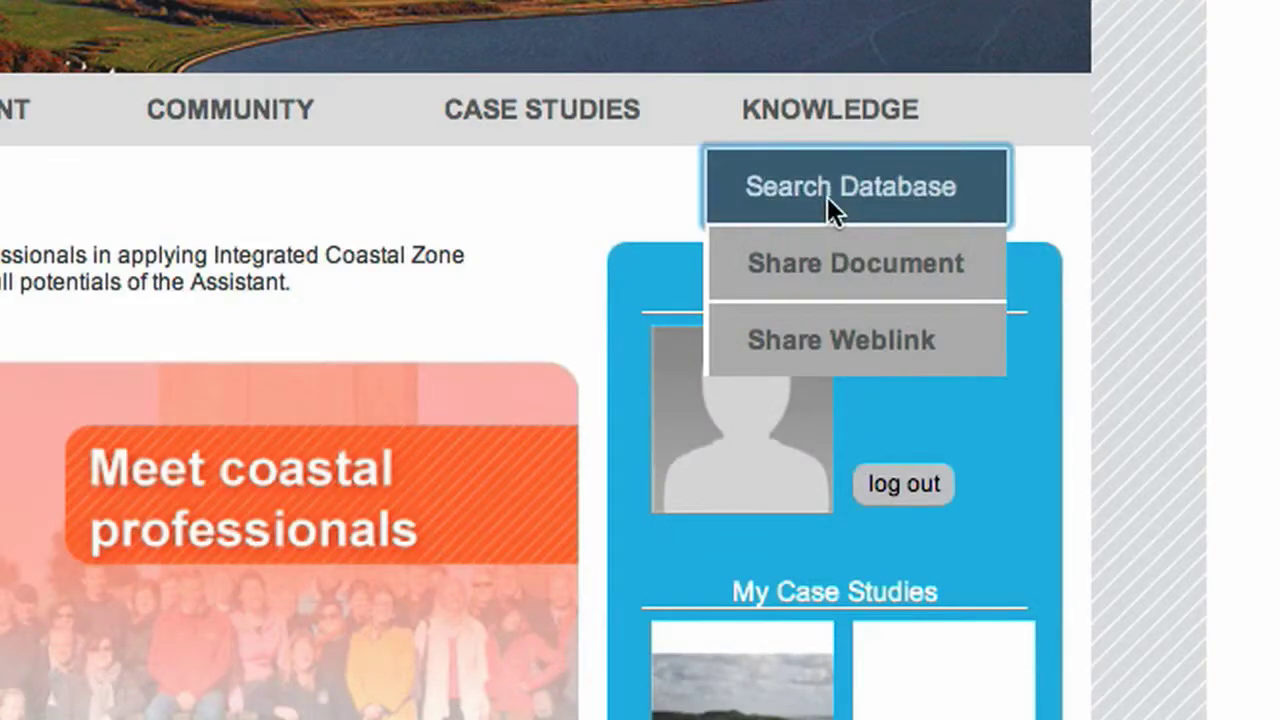
Search the knowledge database for "our coast"
{"action": "left_click", "coordinate": [827, 197]}
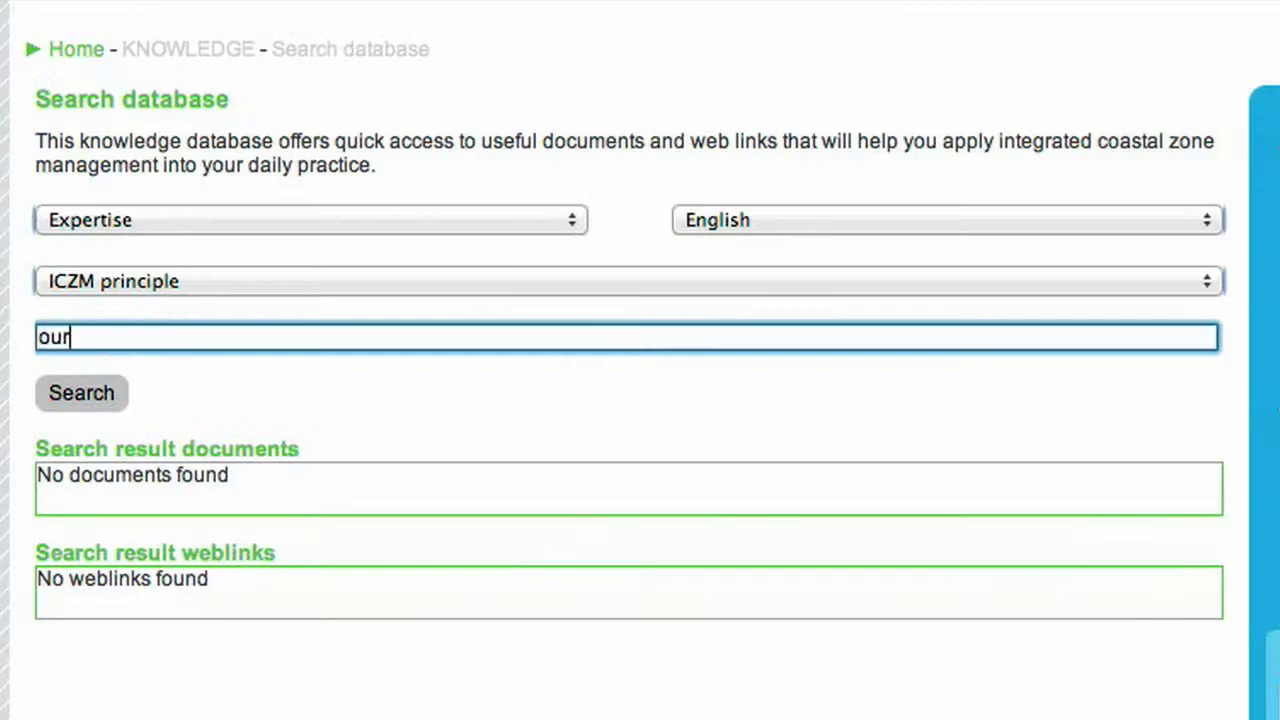
{"action": "type", "text": "coast"}
{"action": "left_click", "coordinate": [78, 392]}
Open the case study map, zoom in on England and the Netherlands, then open My Profile
{"action": "mouse_move", "coordinate": [677, 191]}
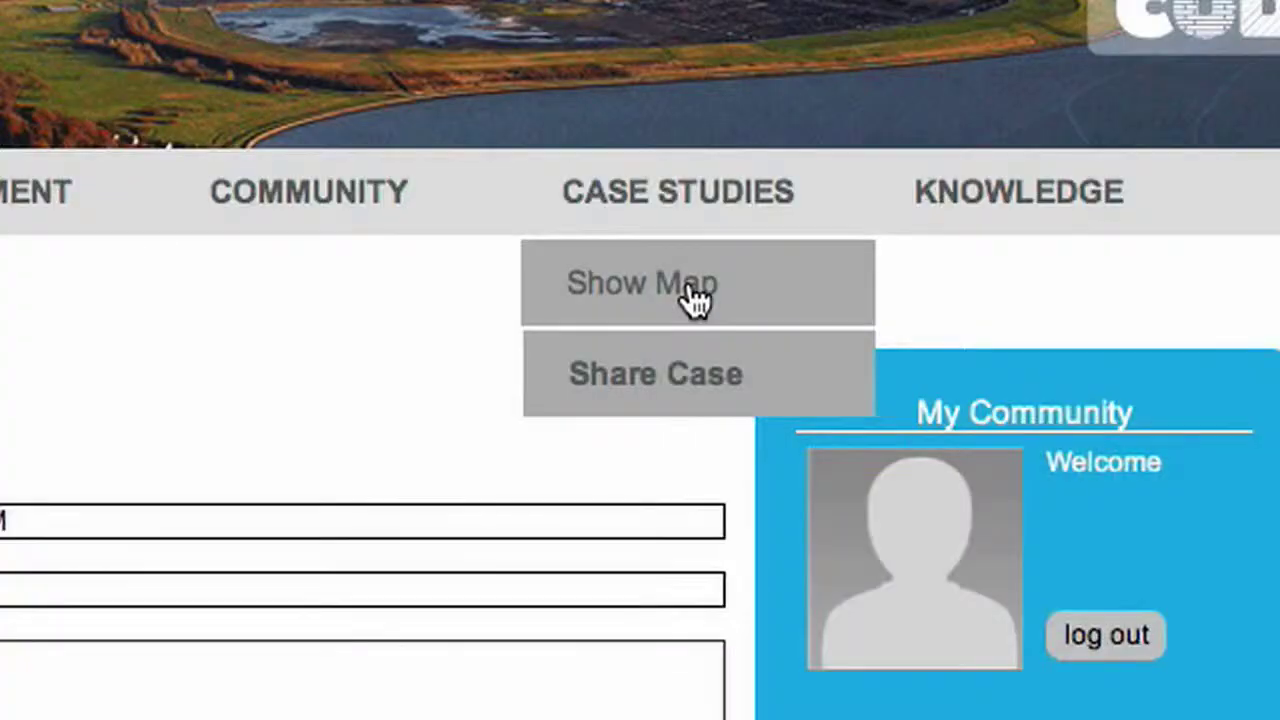
{"action": "left_click", "coordinate": [686, 294]}
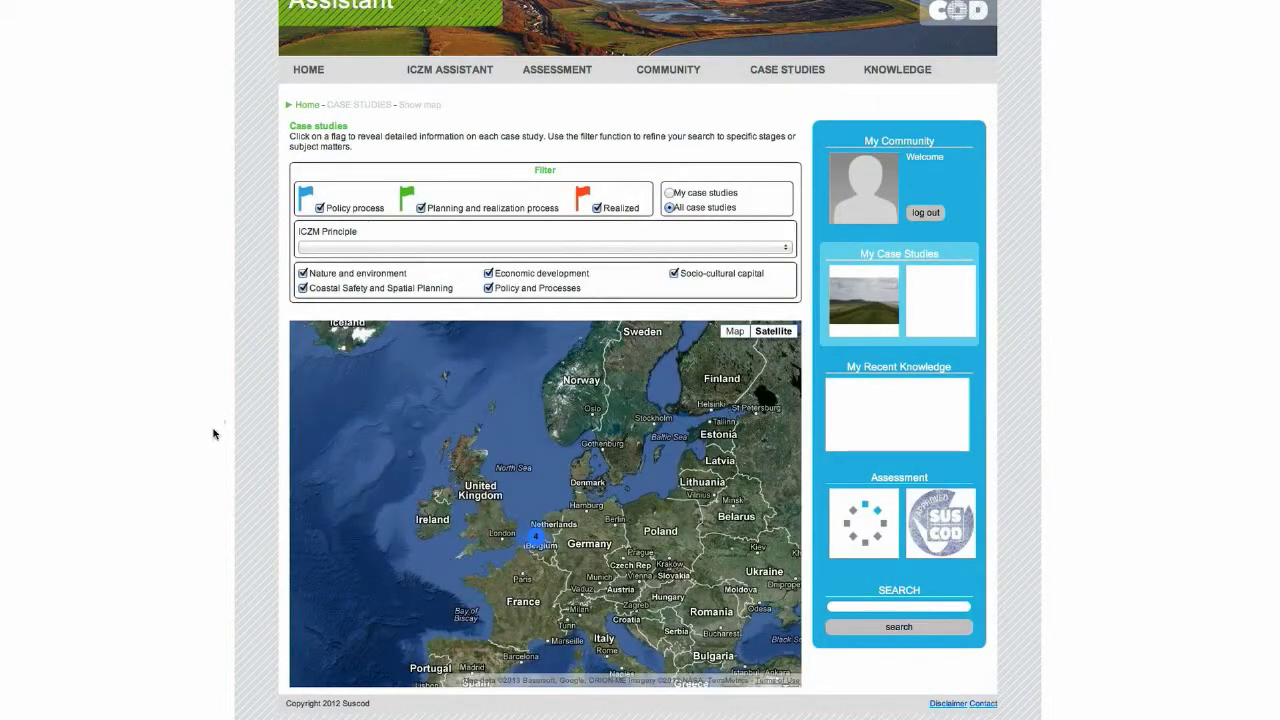
{"action": "left_click", "coordinate": [322, 428]}
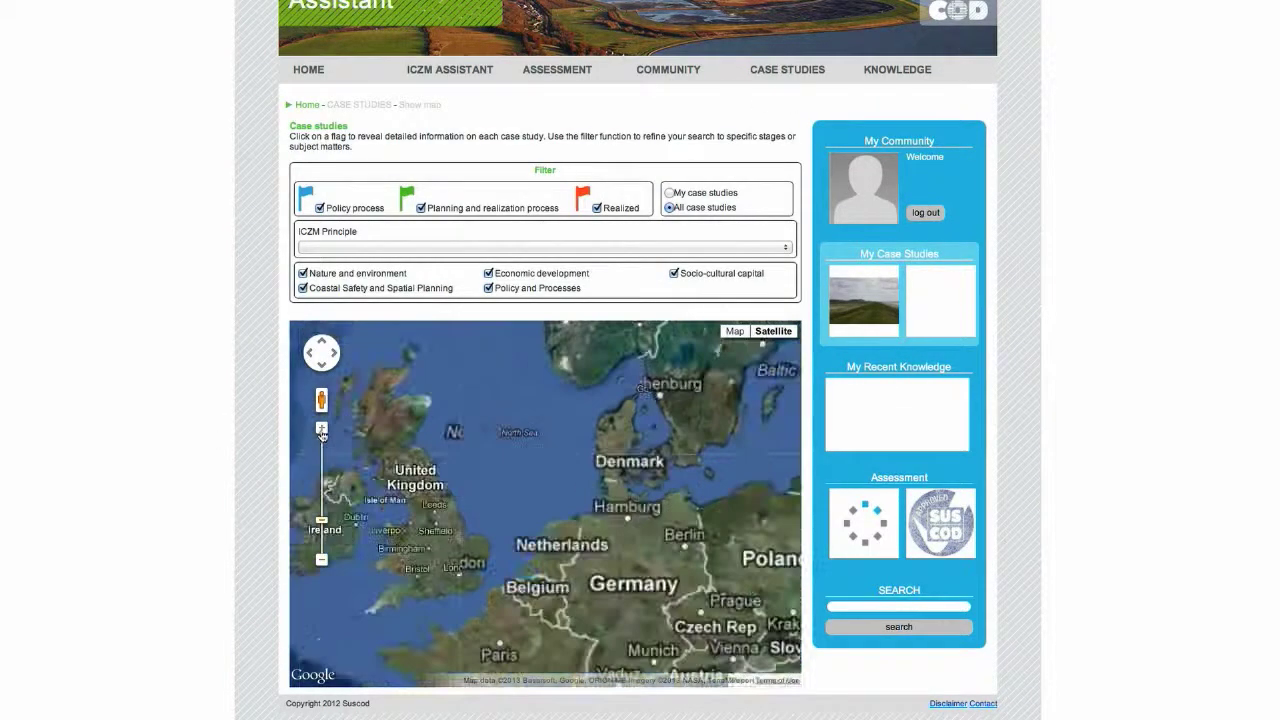
{"action": "double_click", "coordinate": [528, 491]}
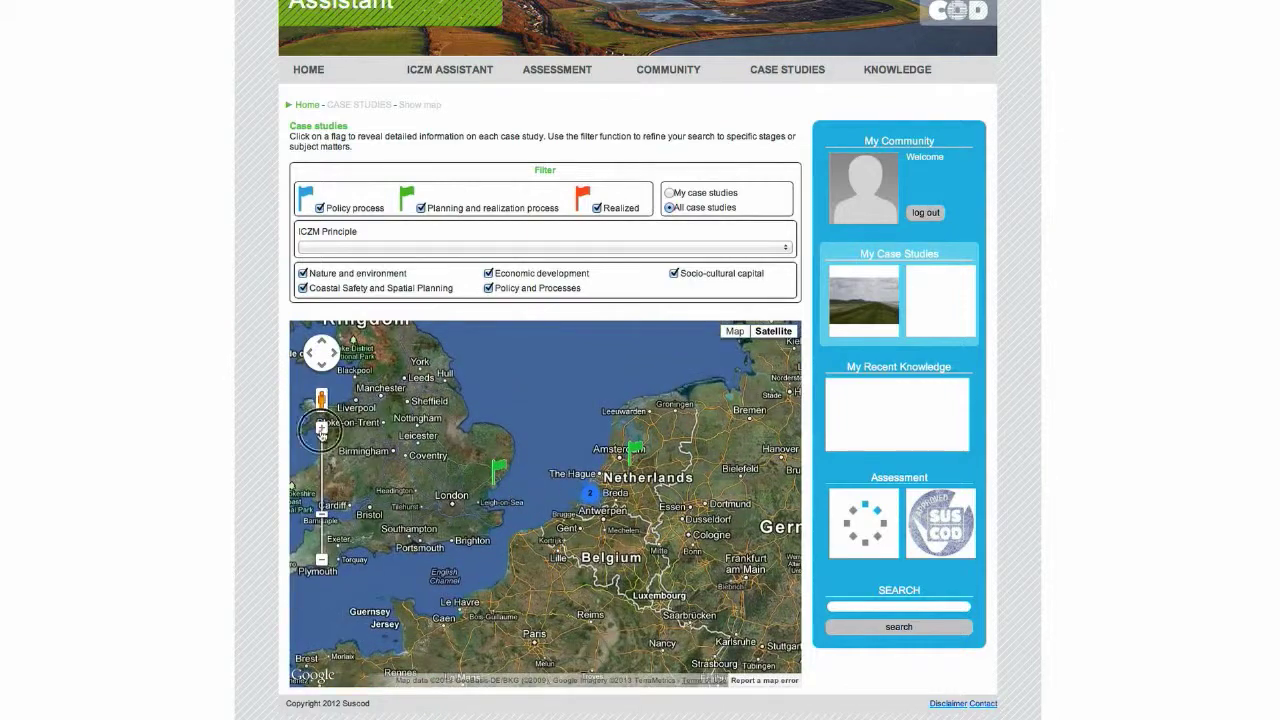
{"action": "left_click", "coordinate": [321, 429]}
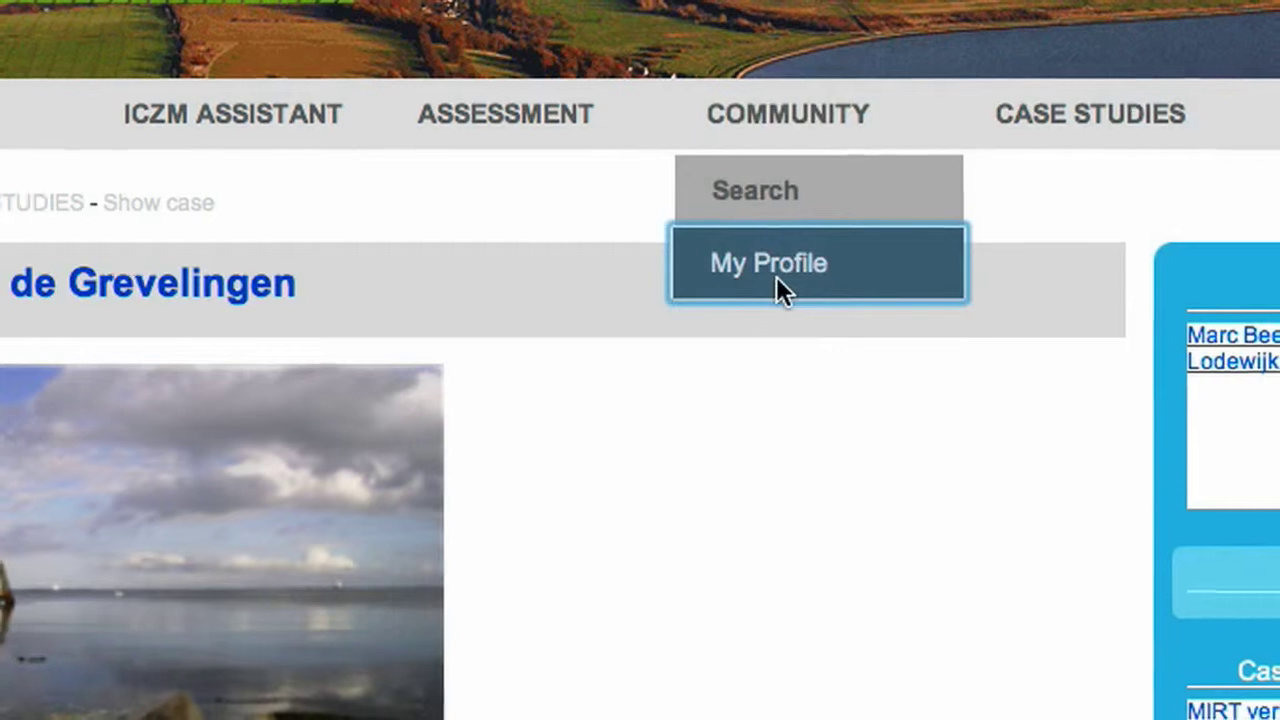
{"action": "left_click", "coordinate": [777, 286]}
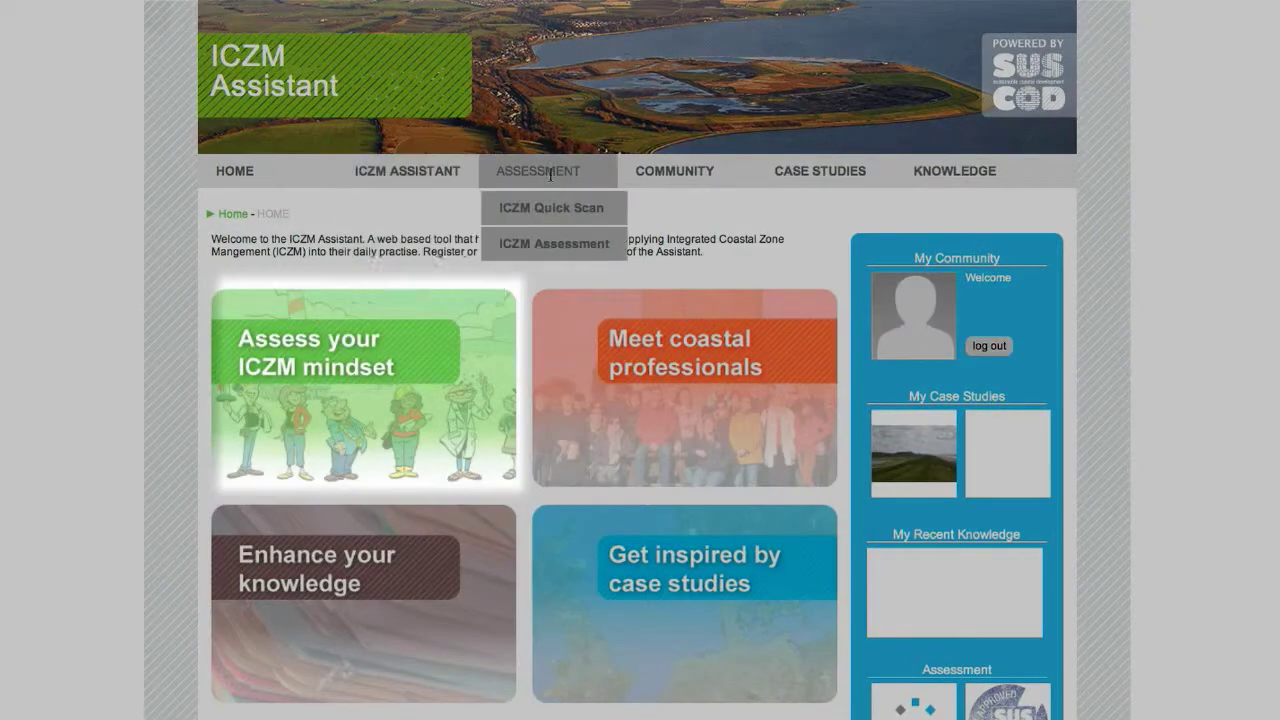
{"action": "mouse_move", "coordinate": [662, 174]}
{"action": "mouse_move", "coordinate": [797, 174]}
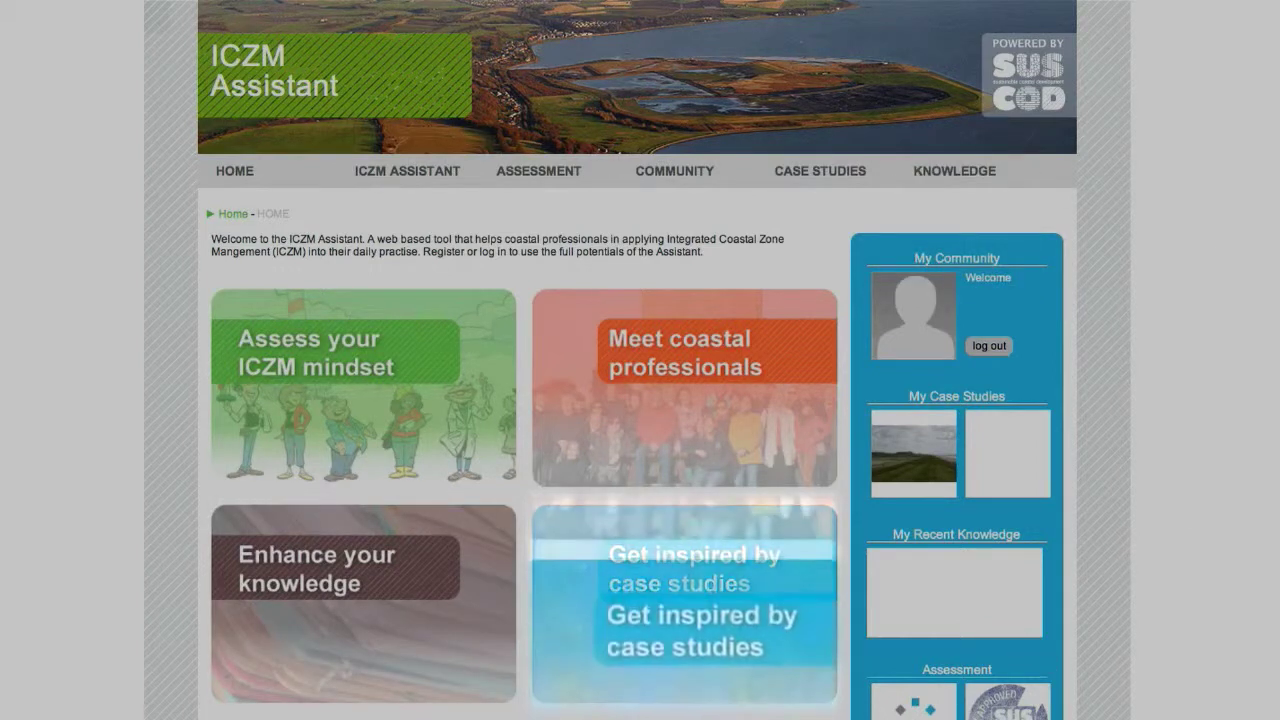
{"action": "mouse_move", "coordinate": [1000, 164]}
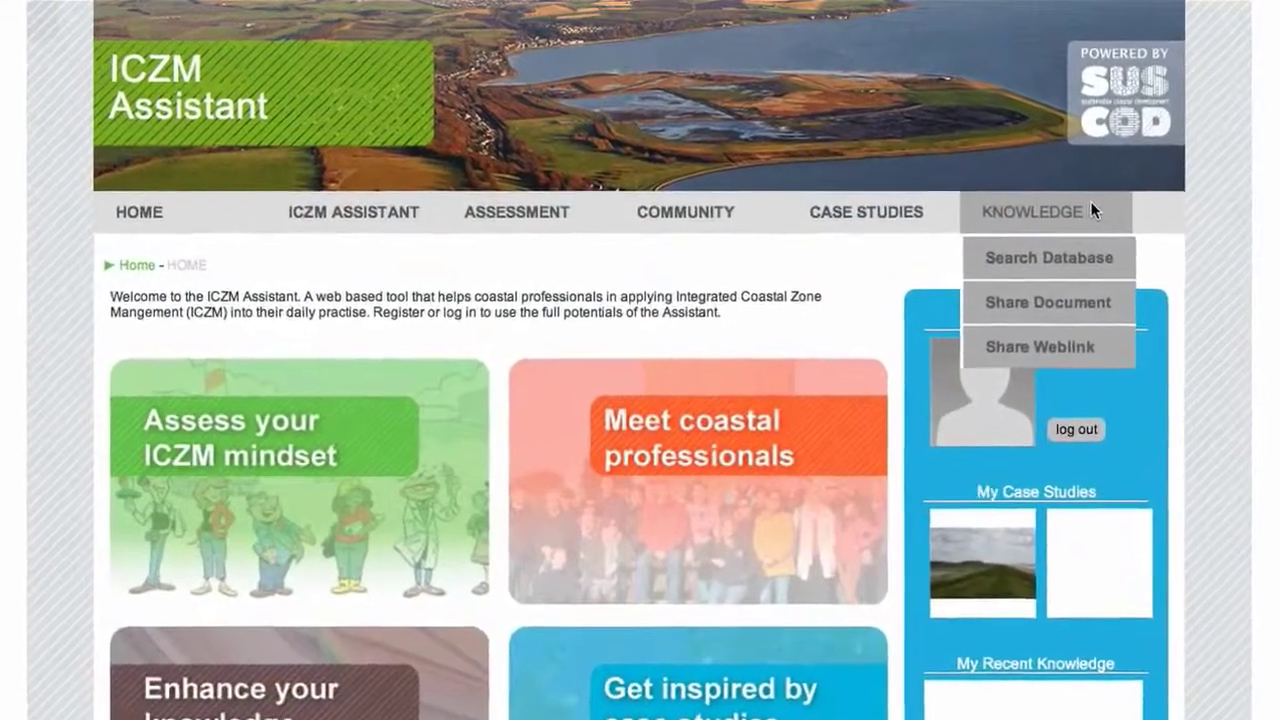